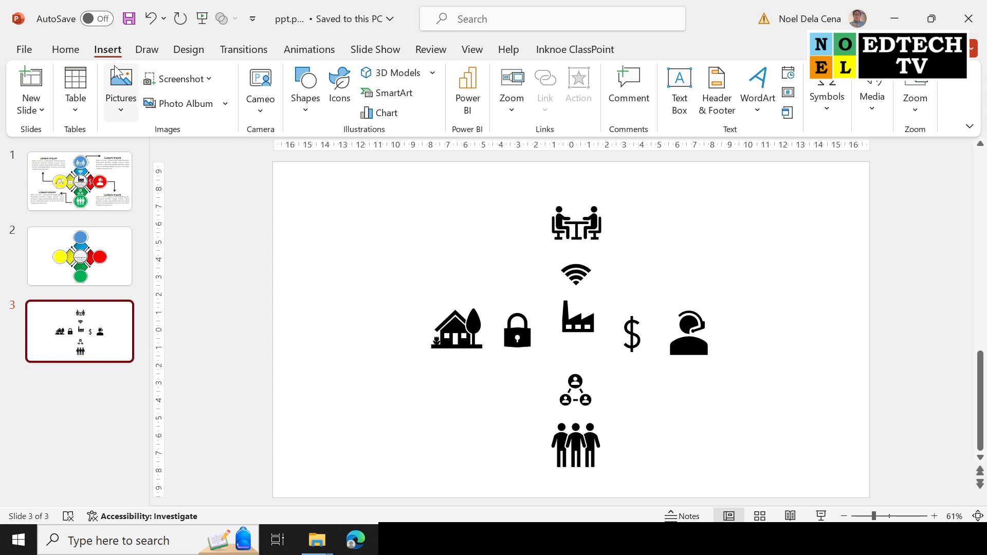
# Insert the solid Africa map icon from the stock icons and move it to the slide's upper-left area
pyautogui.click(342, 100)
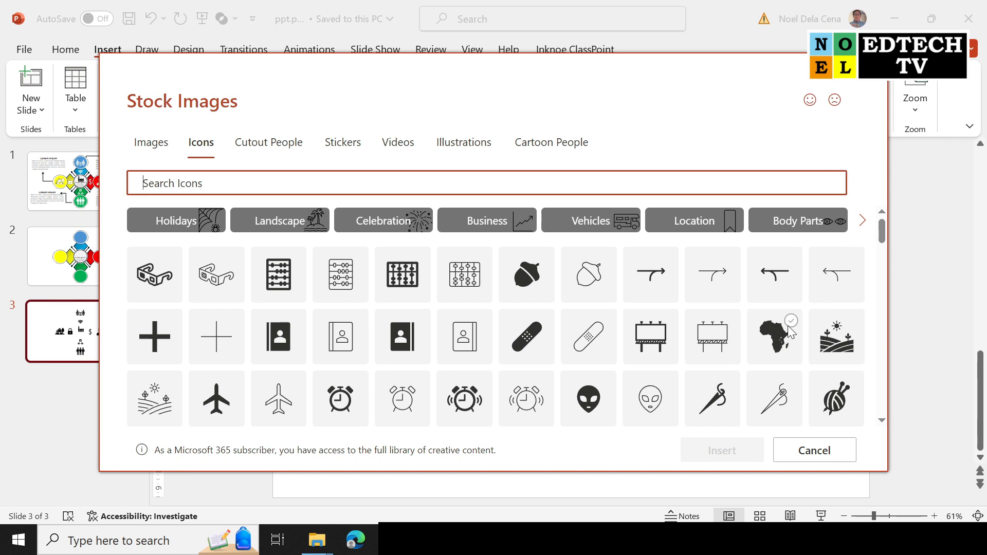
pyautogui.click(774, 349)
pyautogui.click(732, 443)
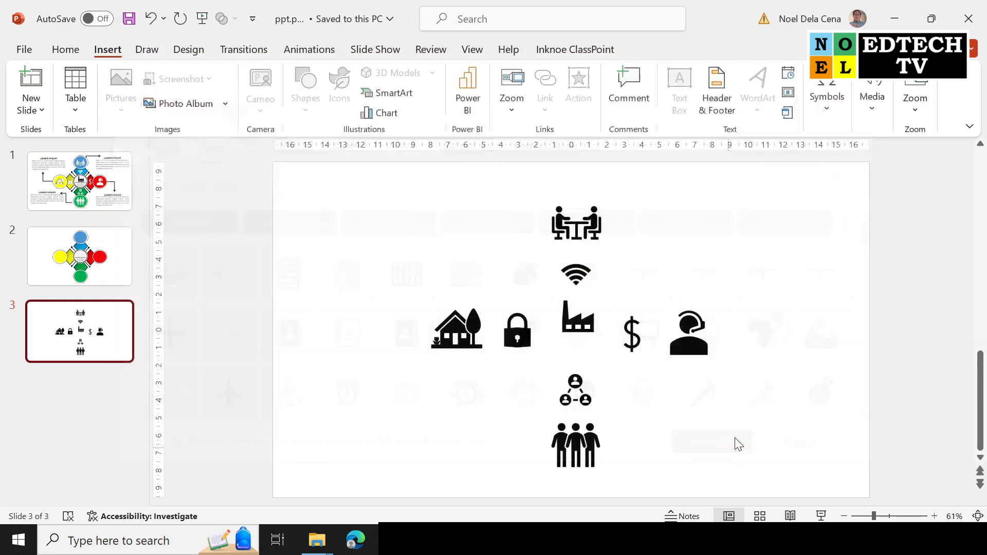
pyautogui.moveTo(580, 331); pyautogui.dragTo(366, 226)
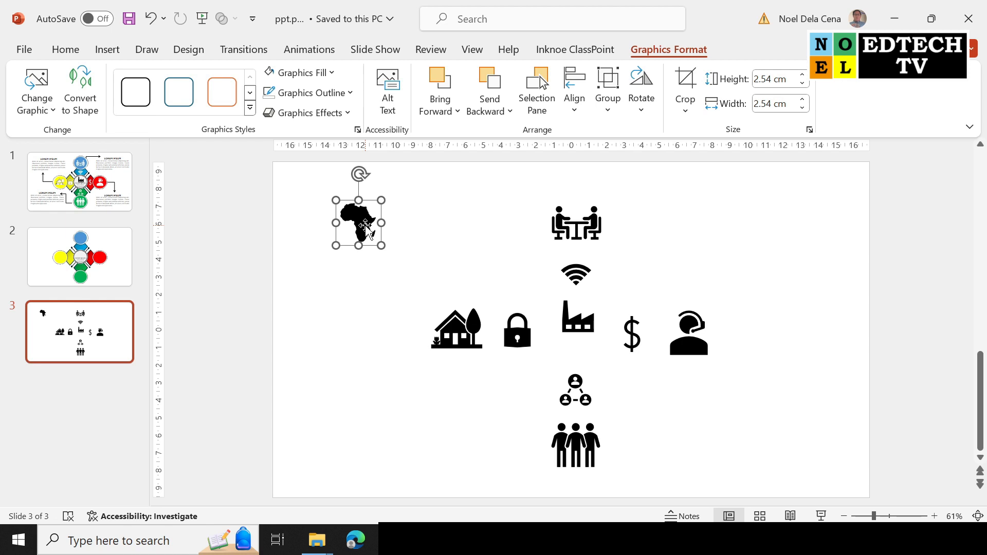
# Give the Africa icon a solid lighter-orange fill and remove the icon from the slide again
pyautogui.rightClick(366, 226)
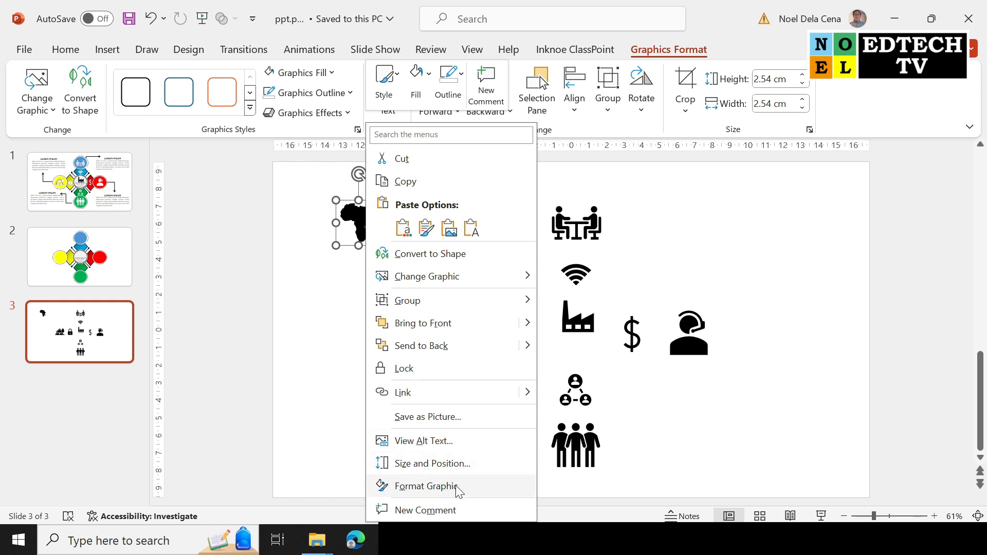
pyautogui.click(456, 486)
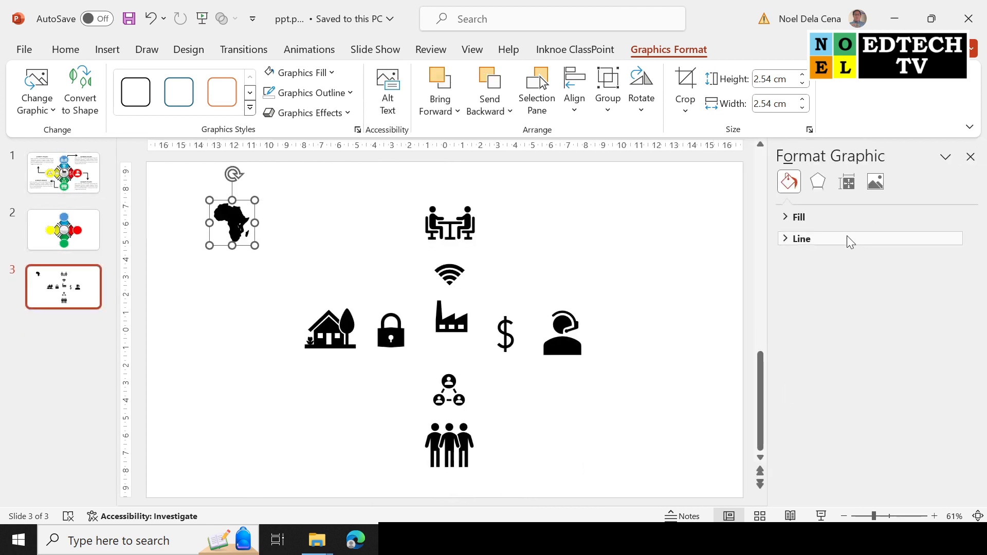
pyautogui.click(799, 217)
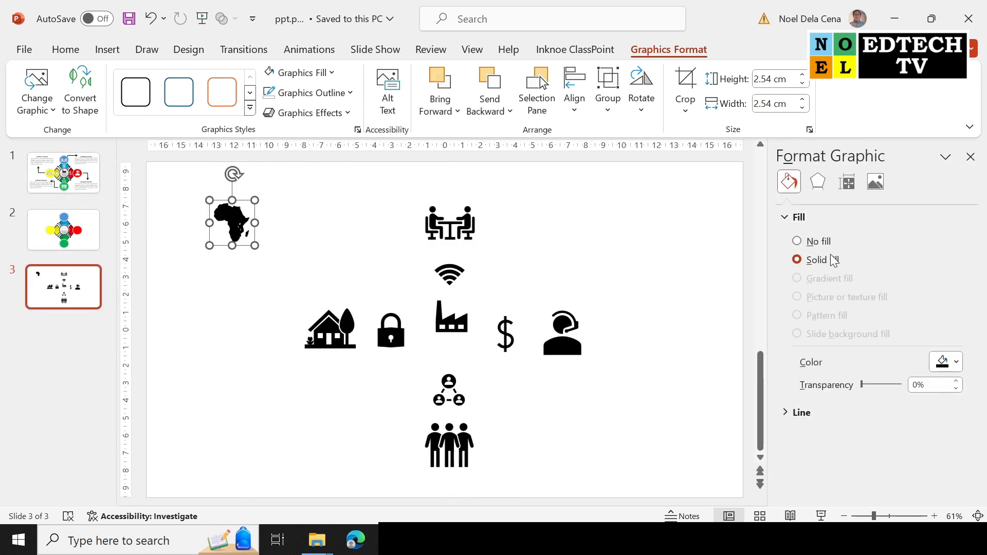
pyautogui.click(955, 362)
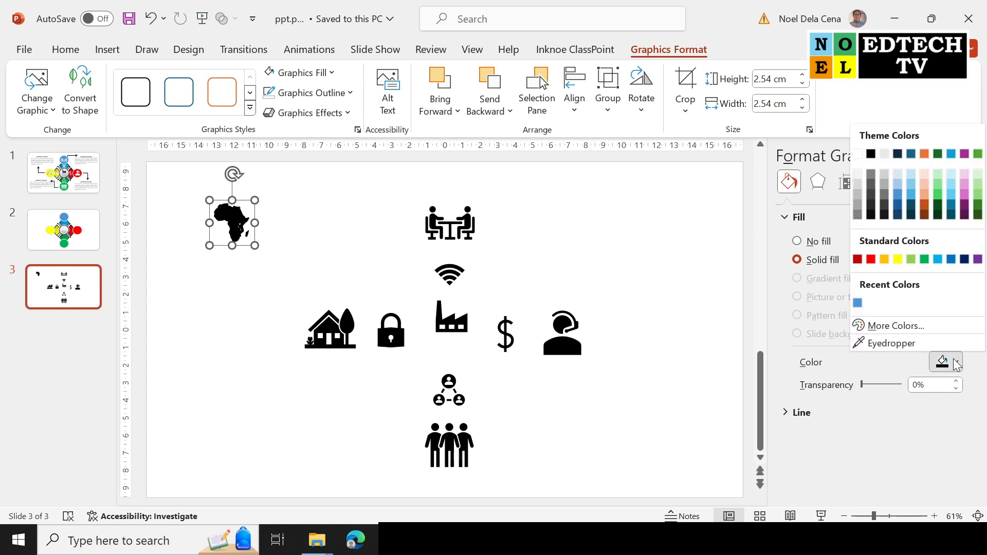
pyautogui.click(924, 196)
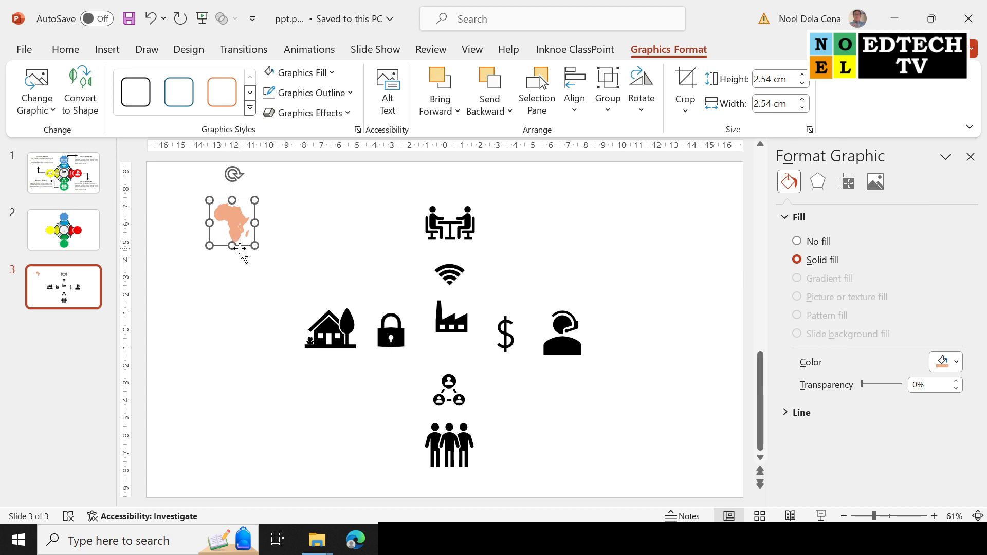
pyautogui.click(481, 194)
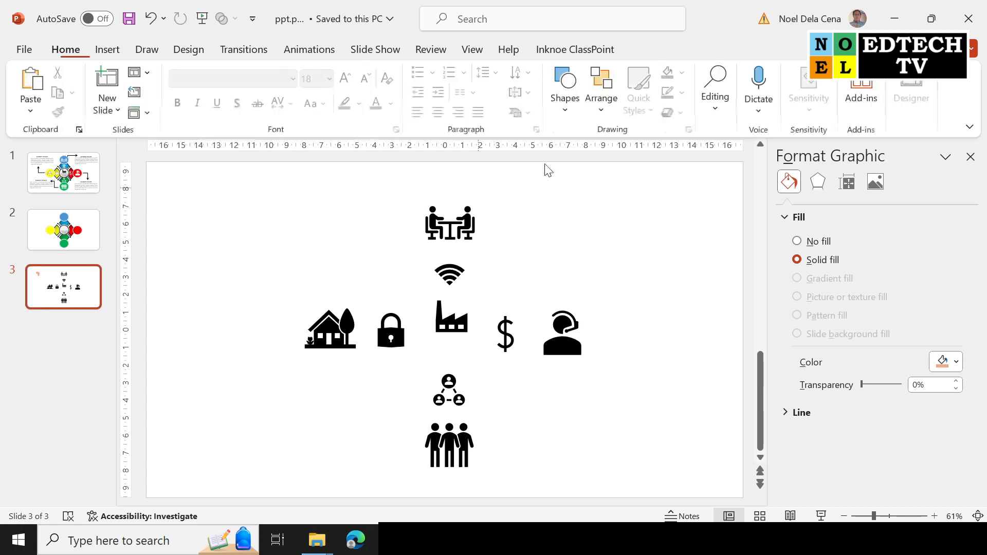
pyautogui.click(970, 156)
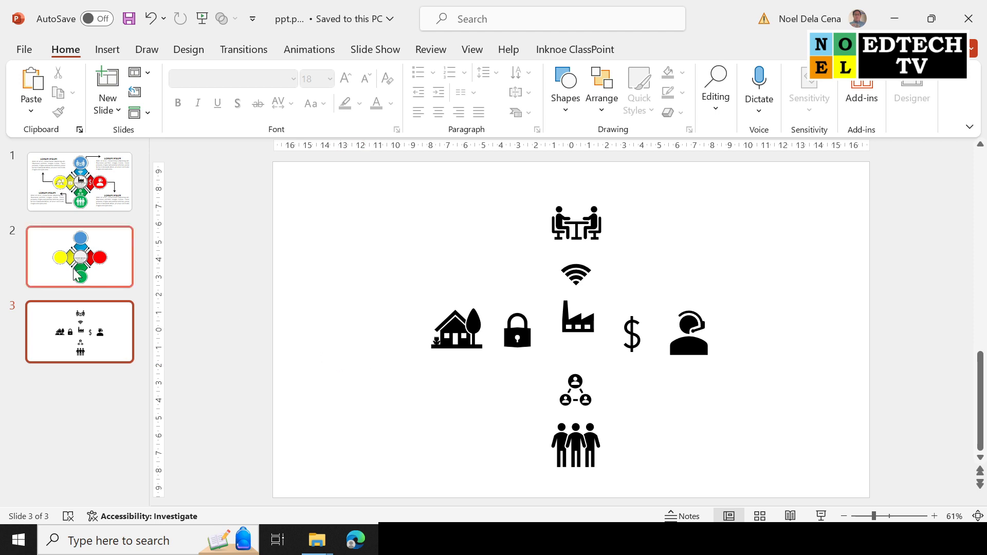
# Create a new blank presentation and delete the title and subtitle placeholders from its first slide
pyautogui.click(81, 206)
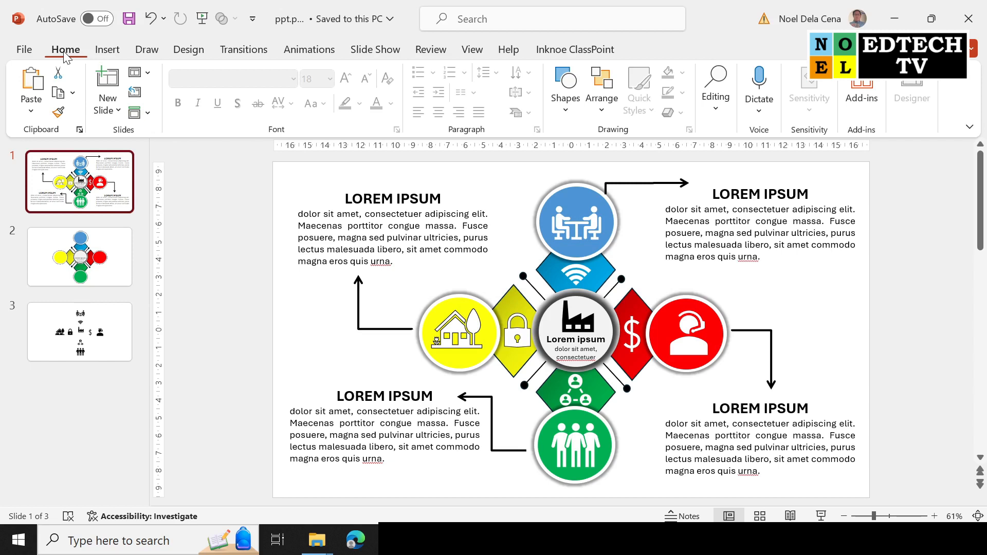
pyautogui.click(25, 50)
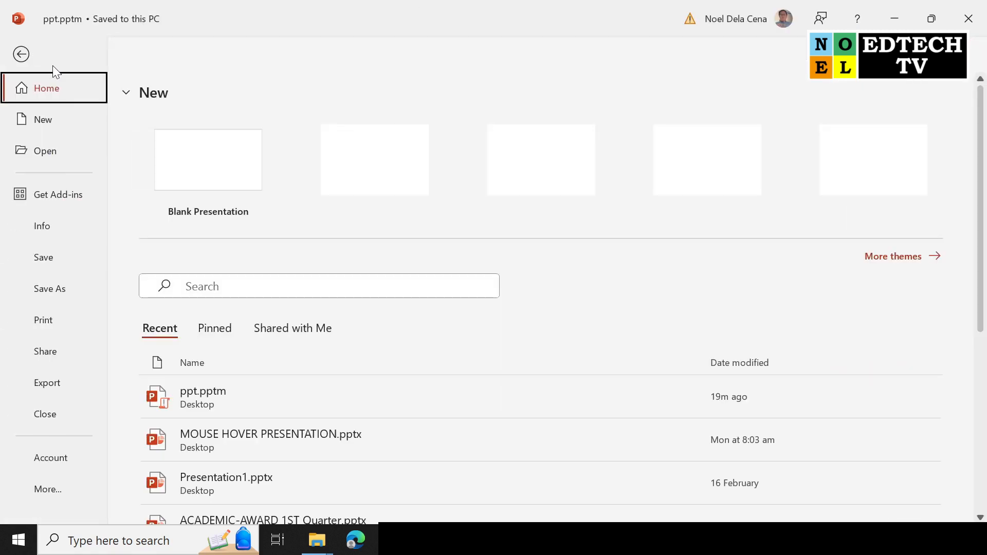
pyautogui.click(193, 171)
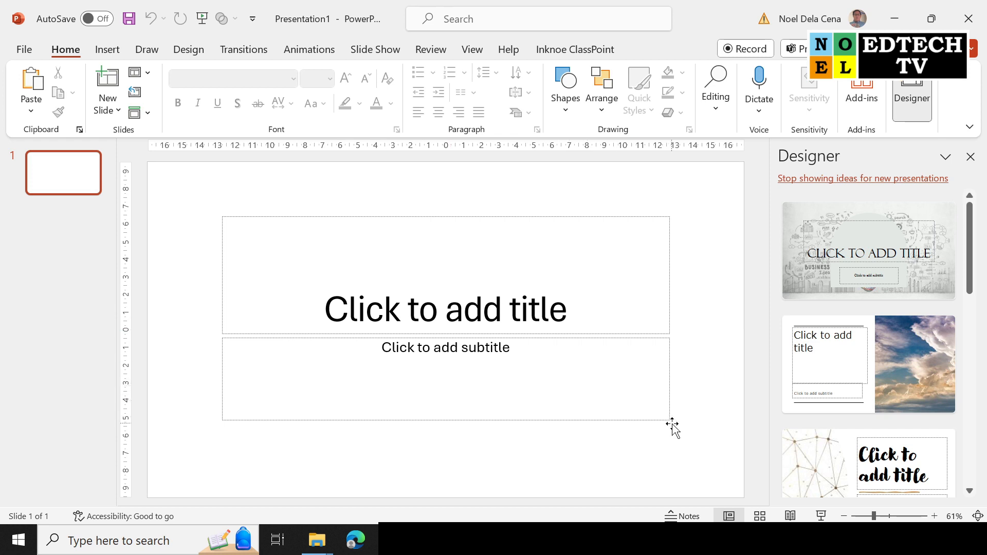
pyautogui.moveTo(707, 199); pyautogui.dragTo(199, 443)
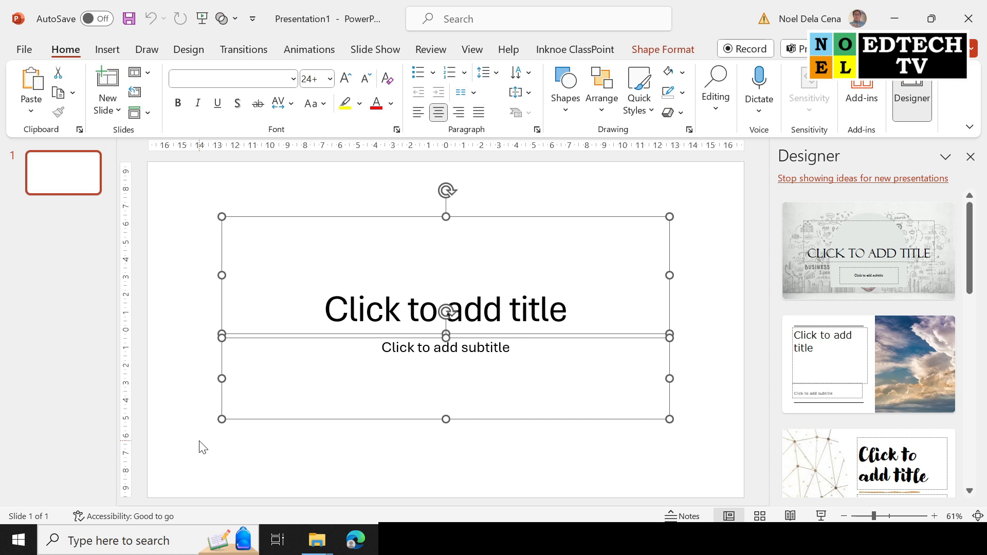
pyautogui.press('Delete')
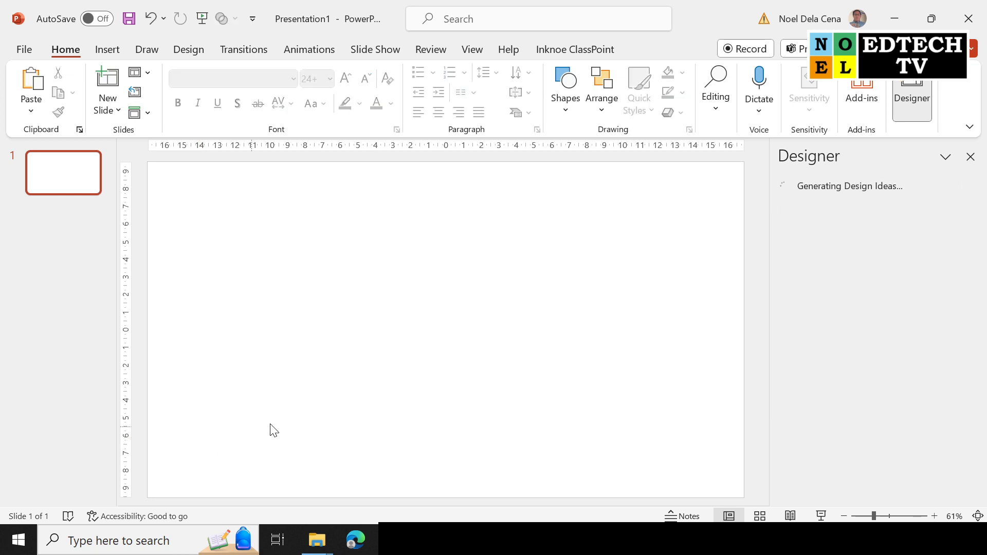
pyautogui.click(971, 157)
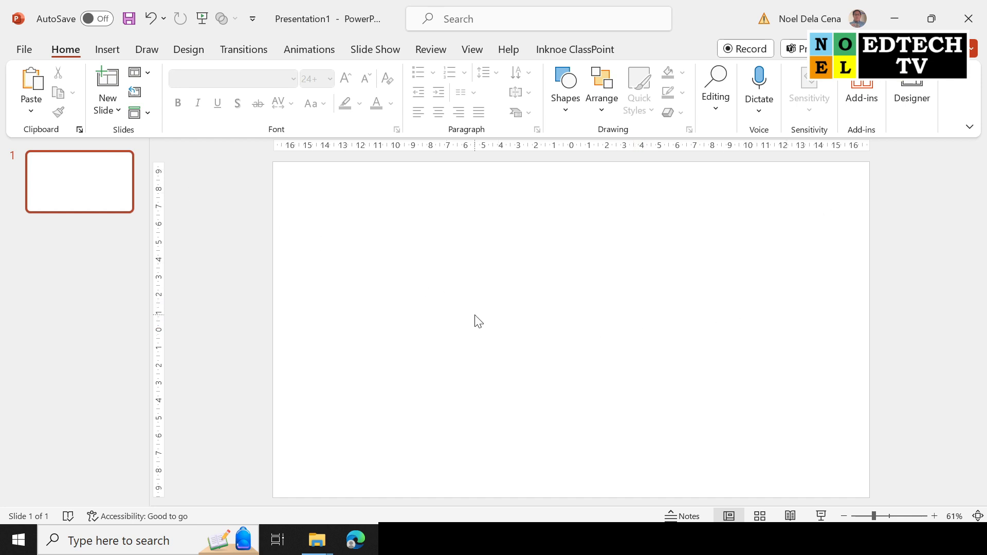
# Draw a circle about 4.1 cm in diameter near the centre of the blank slide
pyautogui.click(107, 52)
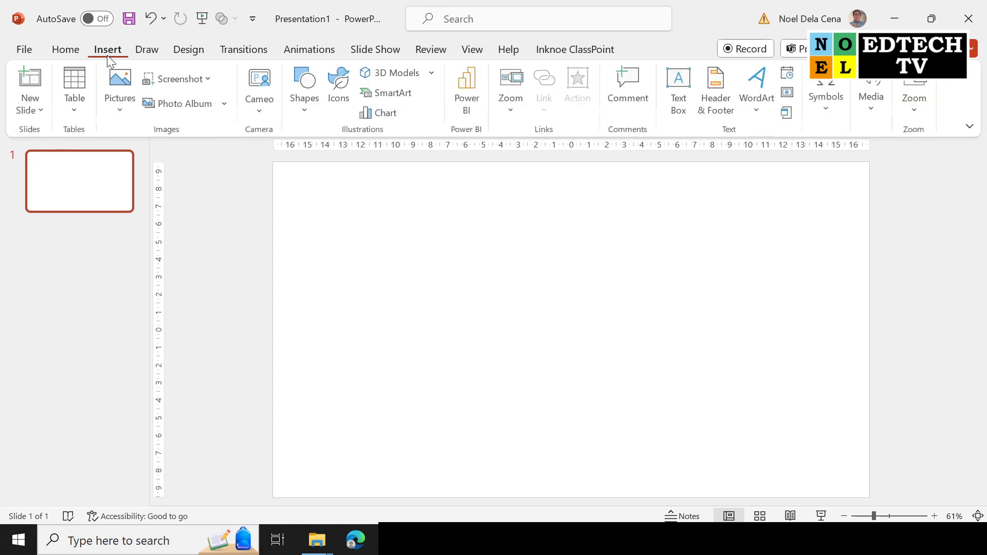
pyautogui.click(309, 115)
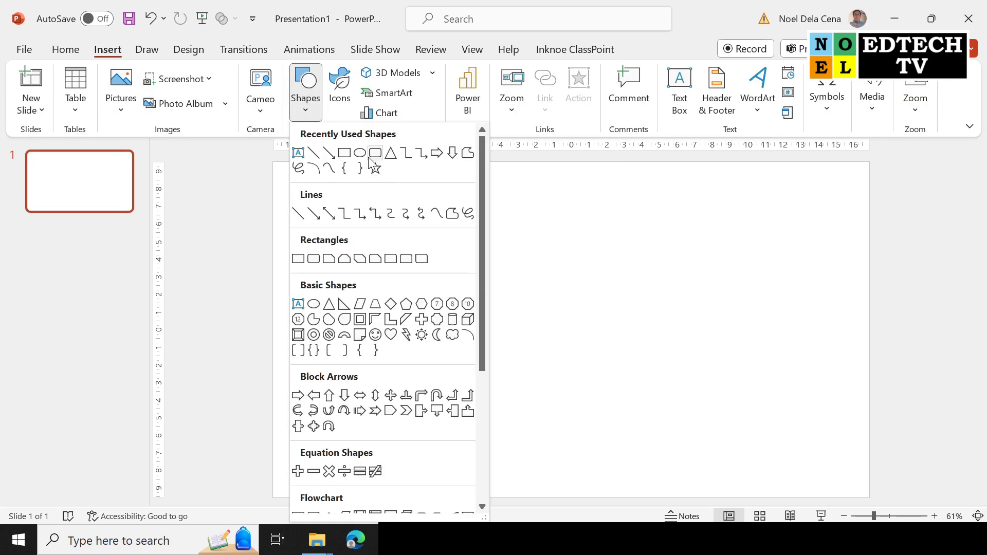
pyautogui.click(360, 154)
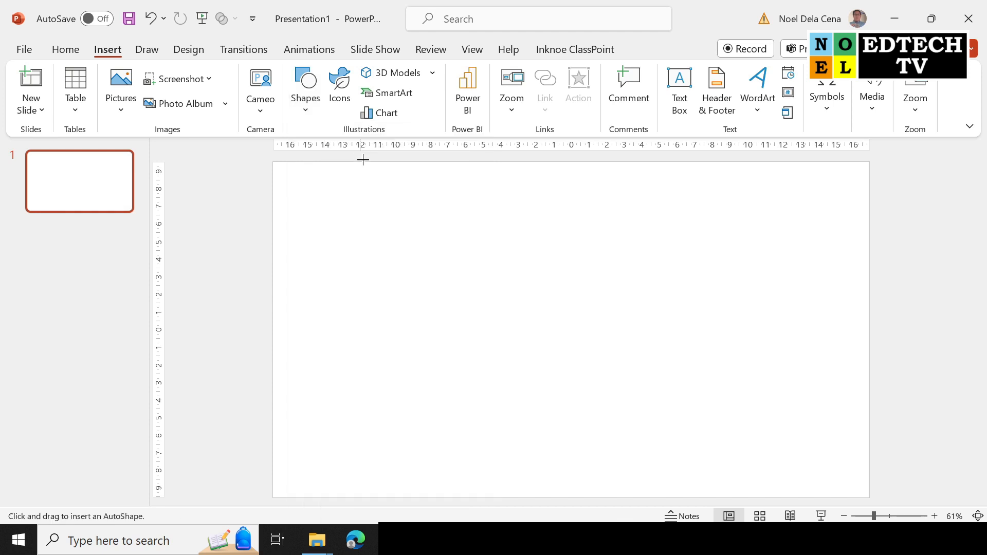
pyautogui.moveTo(527, 269); pyautogui.dragTo(600, 341)
# Fill the circle with the lightest grey theme colour and remove its outline
pyautogui.click(354, 72)
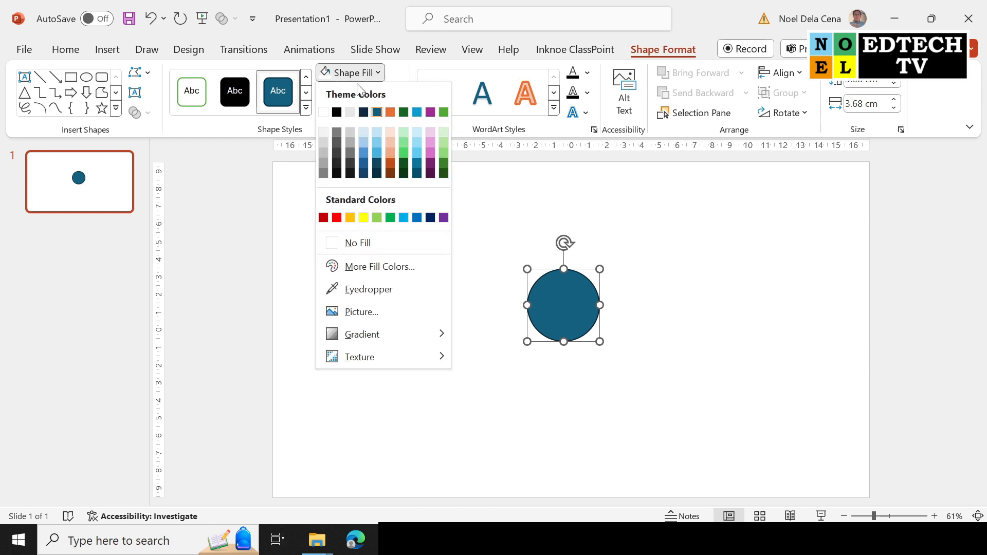
pyautogui.click(325, 130)
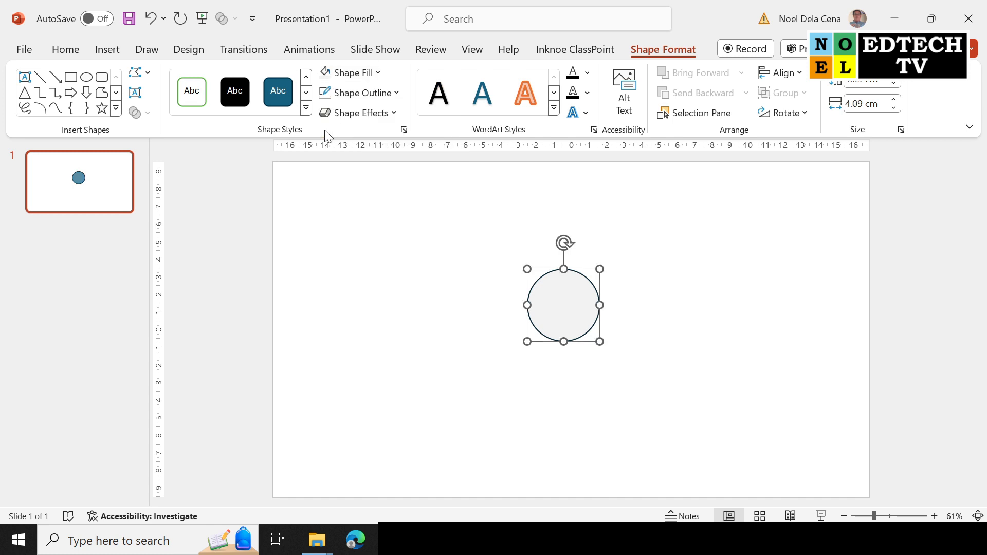
pyautogui.click(396, 94)
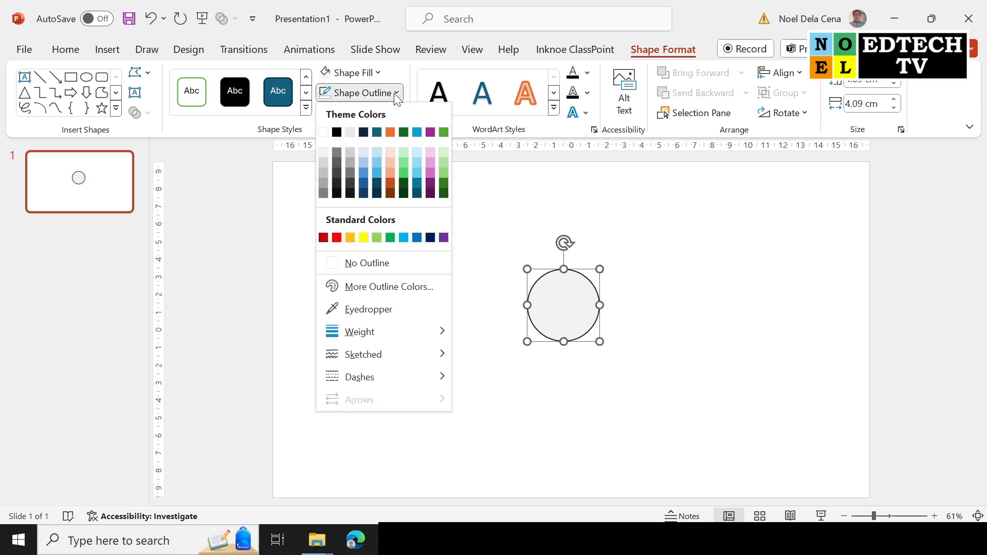
pyautogui.click(395, 262)
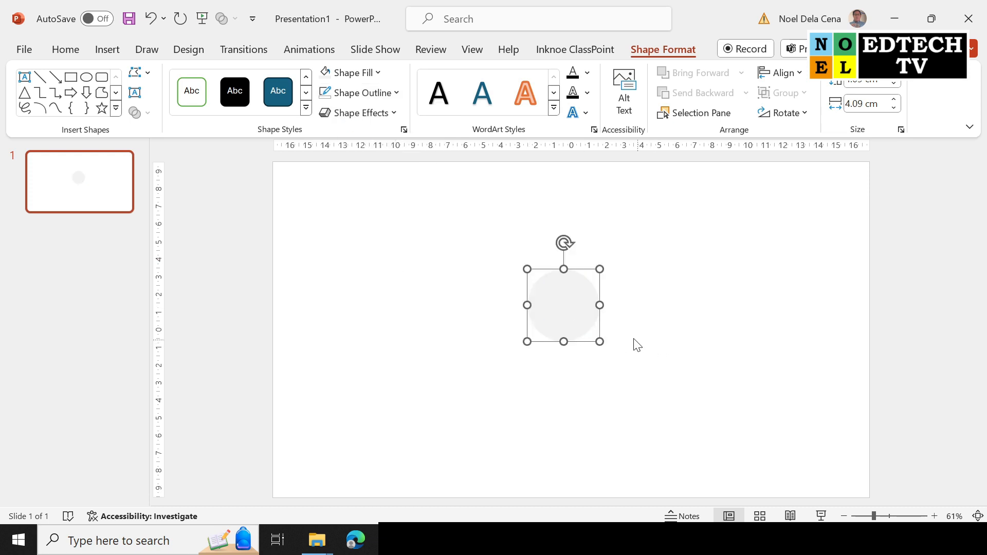
# Apply a fairly wide orange glow variation to the grey circle and change the glow colour to black
pyautogui.click(394, 114)
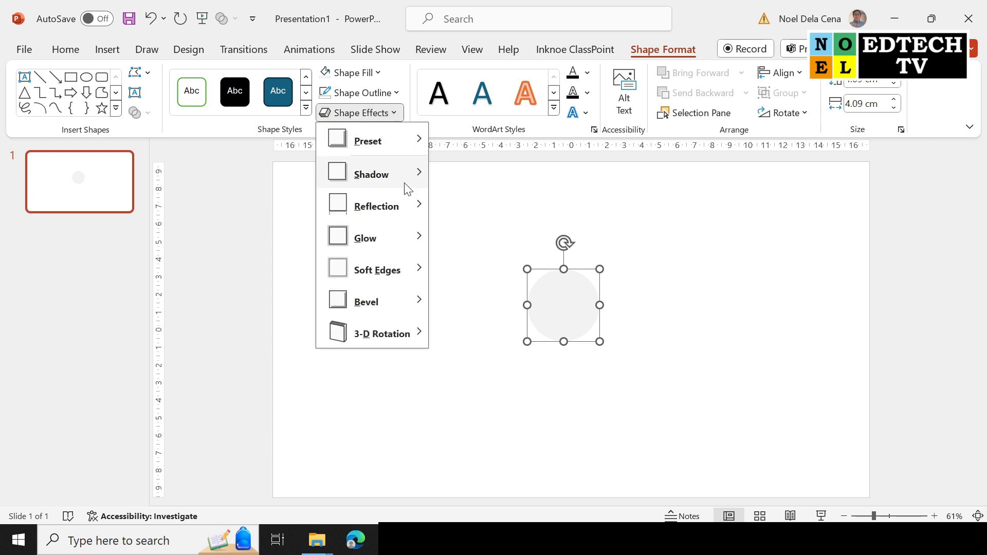
pyautogui.moveTo(419, 238)
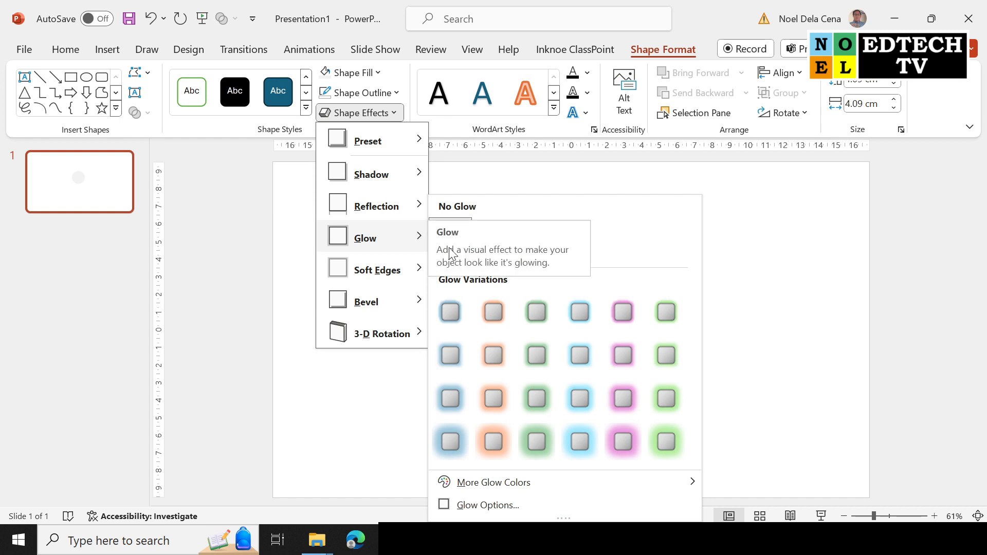
pyautogui.click(493, 399)
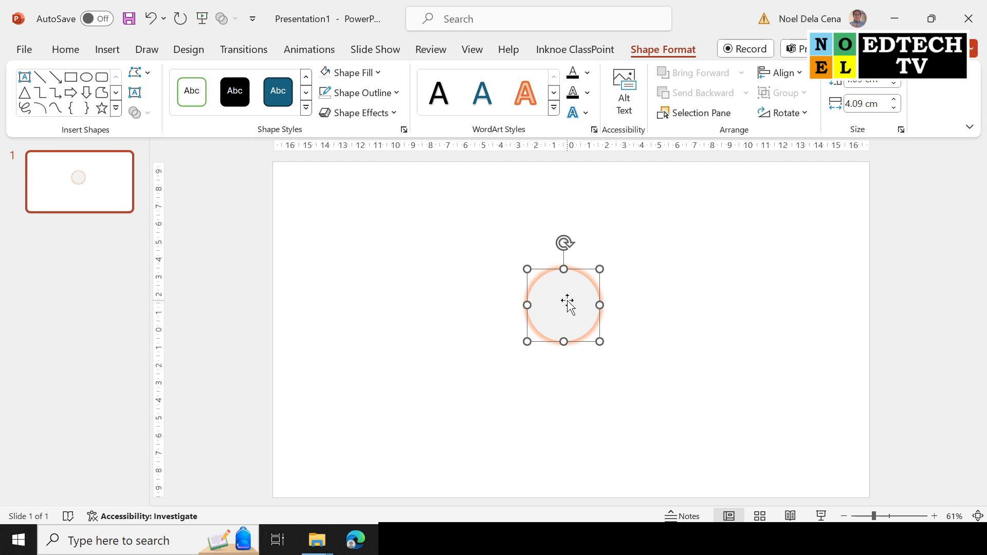
pyautogui.click(394, 114)
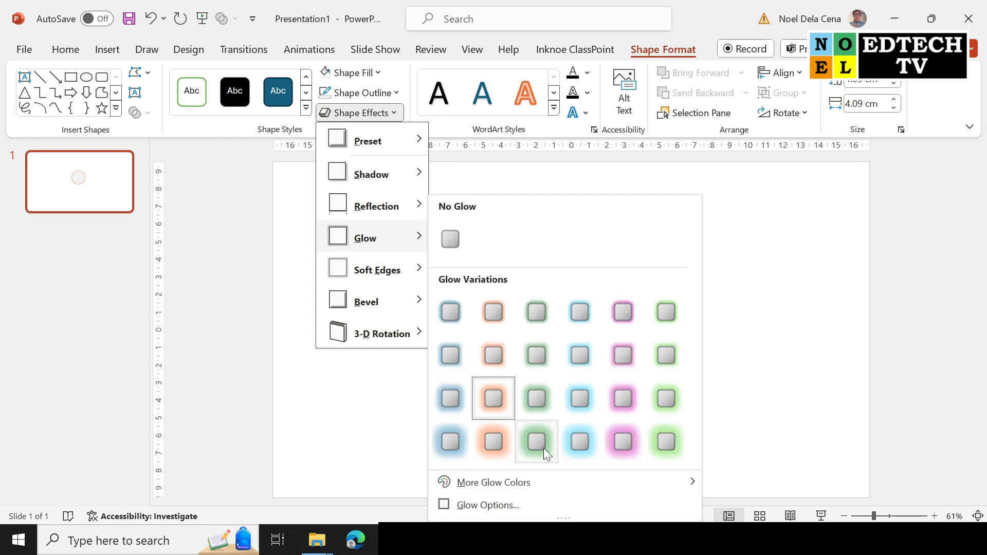
pyautogui.moveTo(539, 489)
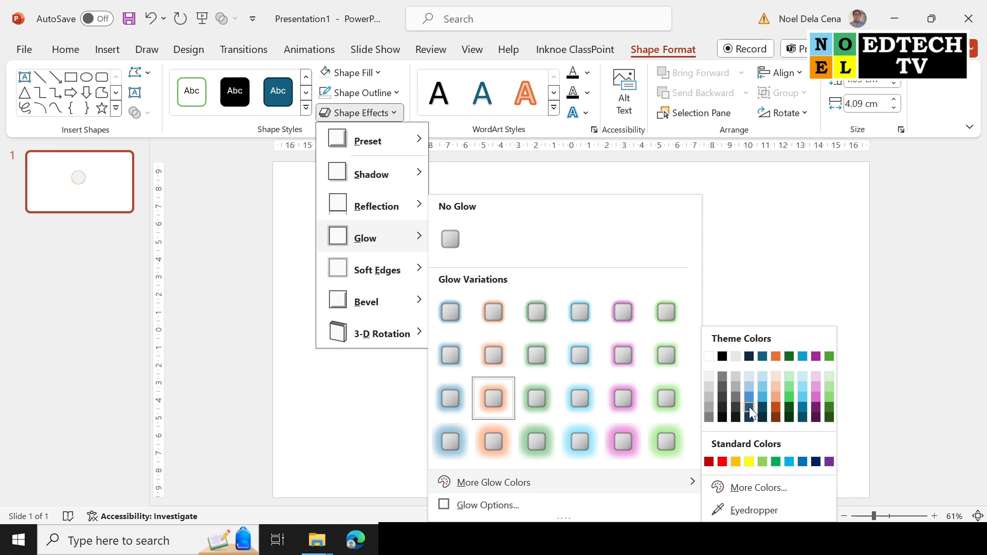
pyautogui.click(722, 357)
pyautogui.click(721, 314)
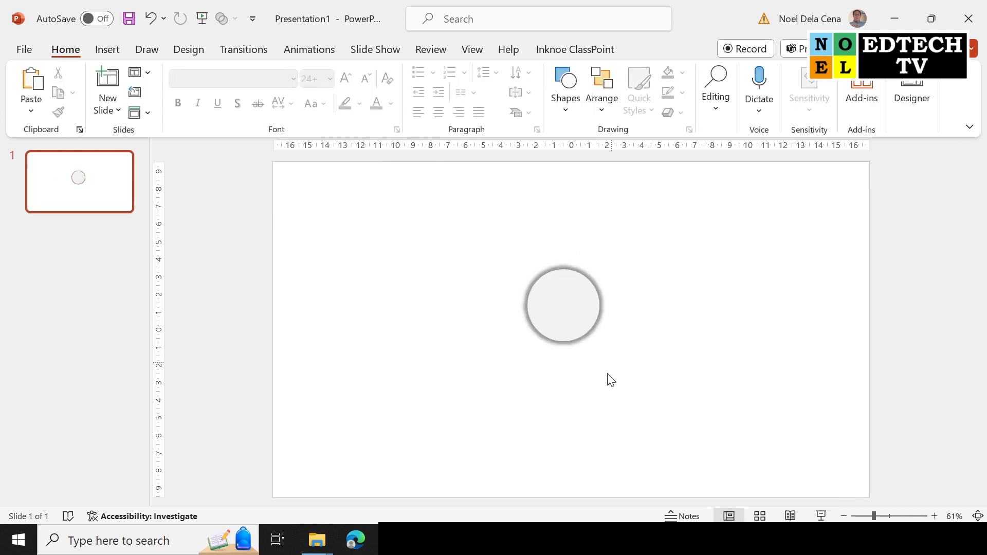
# Duplicate the glowing circle, laying the copy directly over the original, and enlarge the copy slightly from its lower-right corner
pyautogui.click(564, 302)
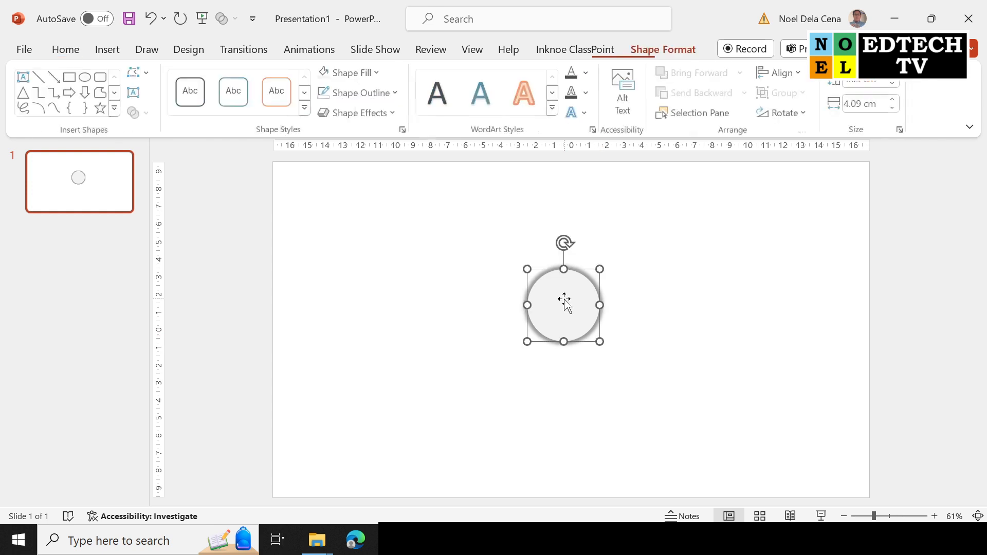
pyautogui.rightClick(566, 304)
pyautogui.click(820, 316)
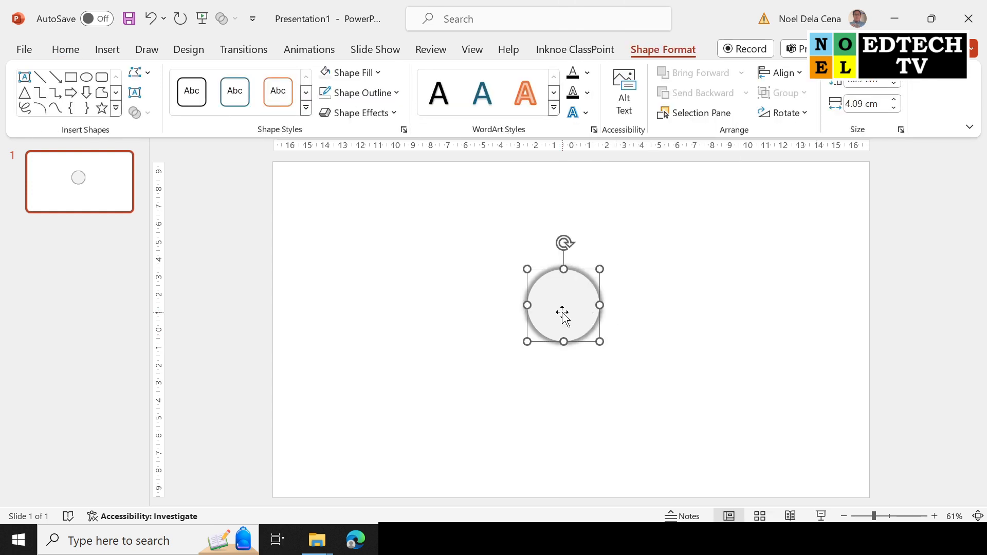
pyautogui.hotkey('ctrl', 'c')
pyautogui.click(699, 319)
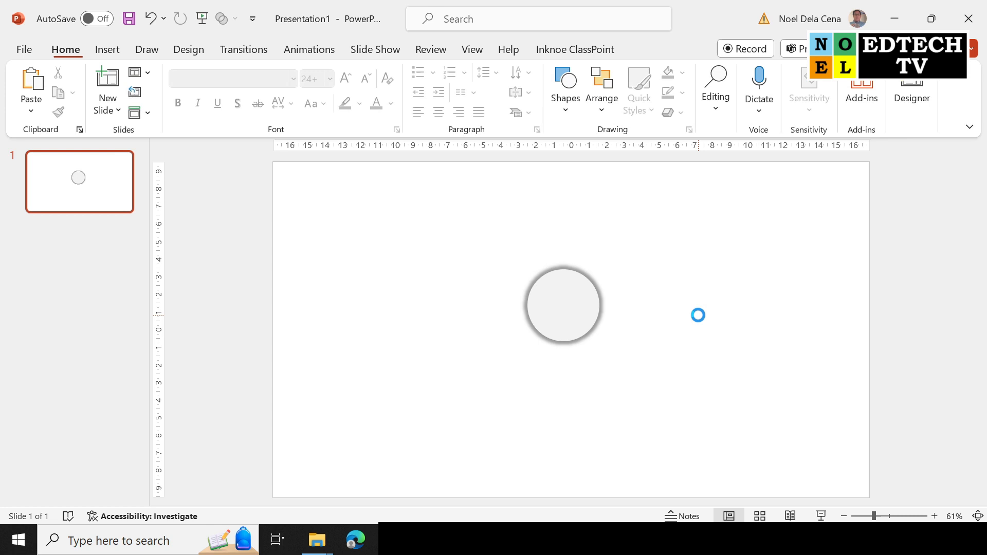
pyautogui.hotkey('ctrl', 'v')
pyautogui.moveTo(579, 315); pyautogui.dragTo(569, 308)
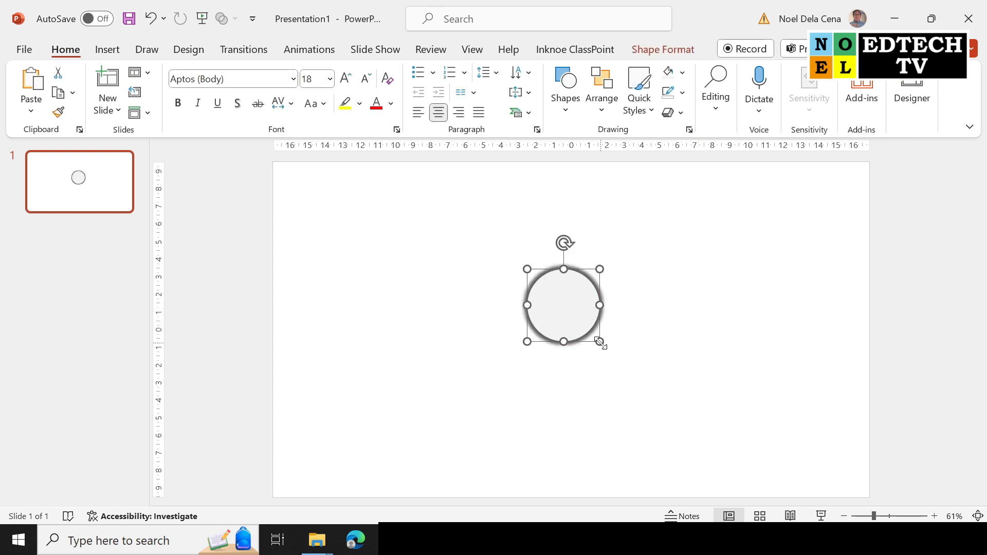
pyautogui.click(606, 348)
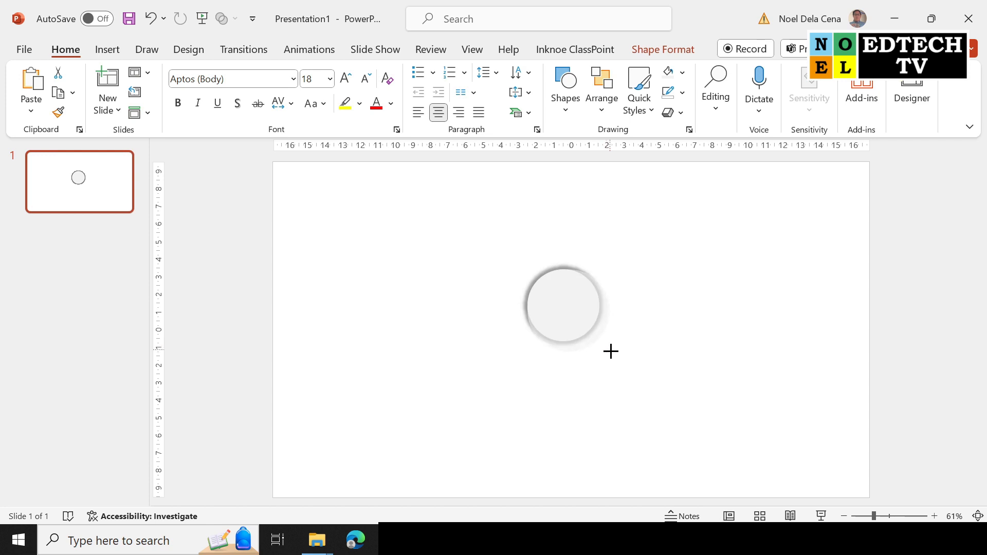
pyautogui.click(612, 352)
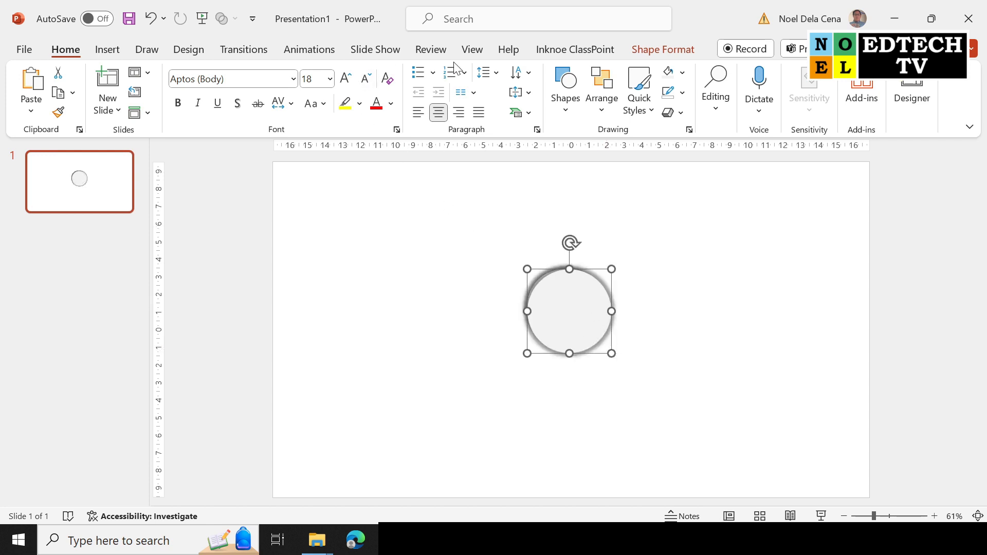
# Remove the glow from the enlarged circle copy and centre it over the smaller glowing circle
pyautogui.click(662, 50)
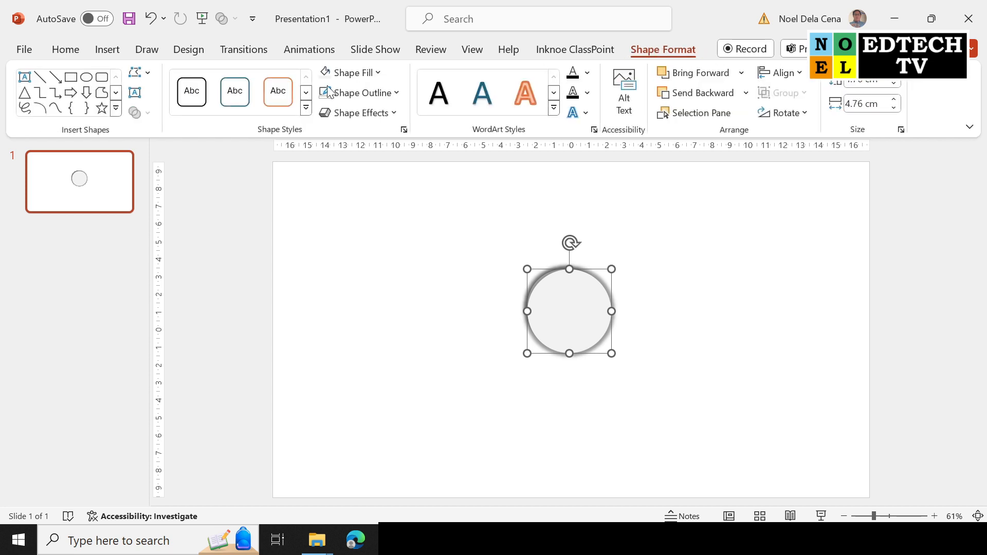
pyautogui.click(391, 115)
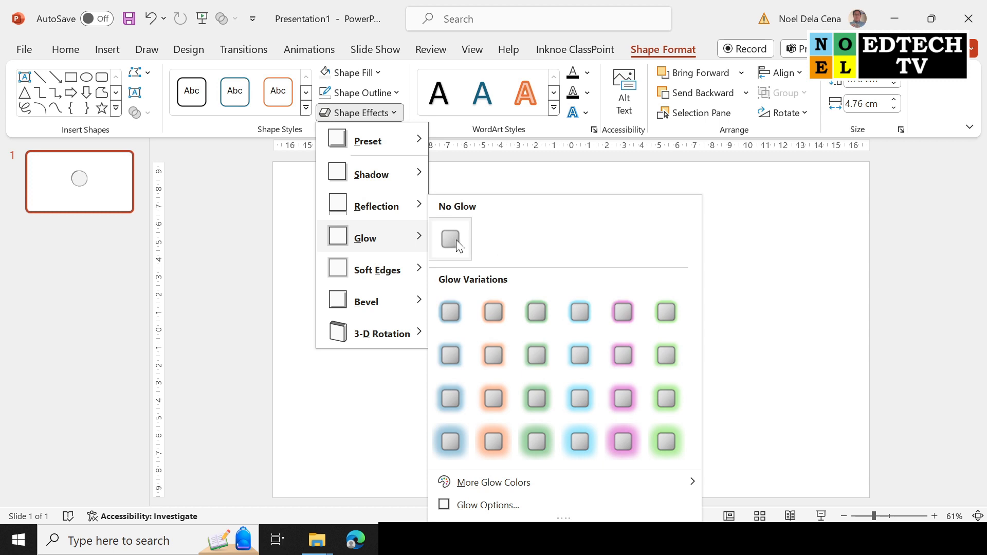
pyautogui.click(457, 237)
pyautogui.moveTo(584, 311)
pyautogui.mouseDown()
pyautogui.moveTo(599, 291)
pyautogui.moveTo(623, 293)
pyautogui.moveTo(577, 303)
pyautogui.mouseUp()
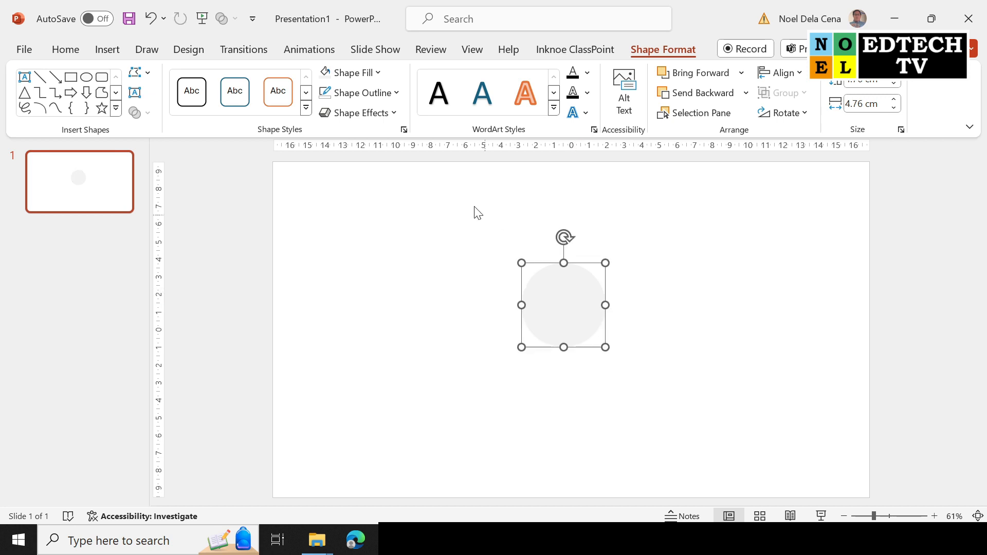
# Give the larger circle a black outline and send it behind the glowing circle
pyautogui.click(396, 97)
pyautogui.click(359, 262)
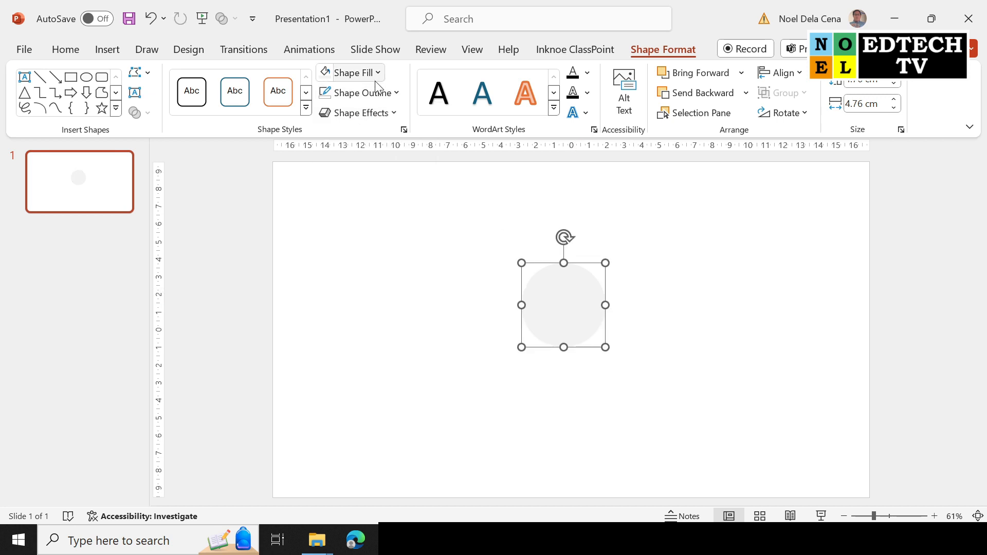
pyautogui.click(395, 98)
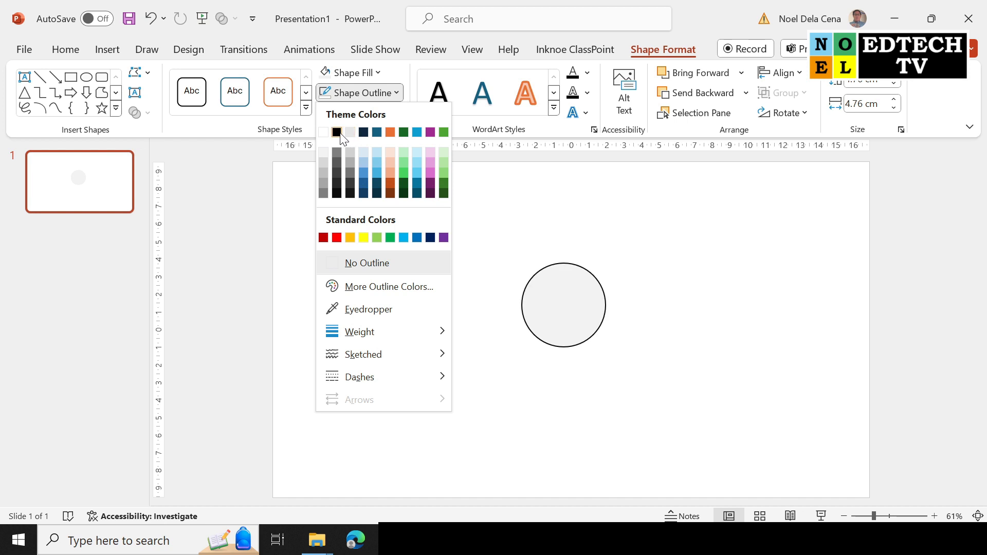
pyautogui.click(337, 132)
pyautogui.rightClick(569, 285)
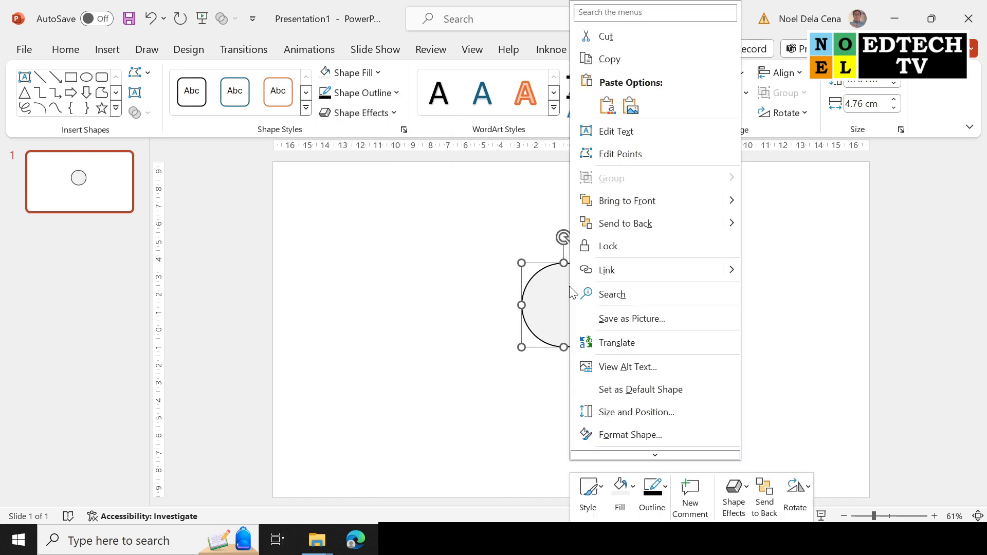
pyautogui.click(668, 224)
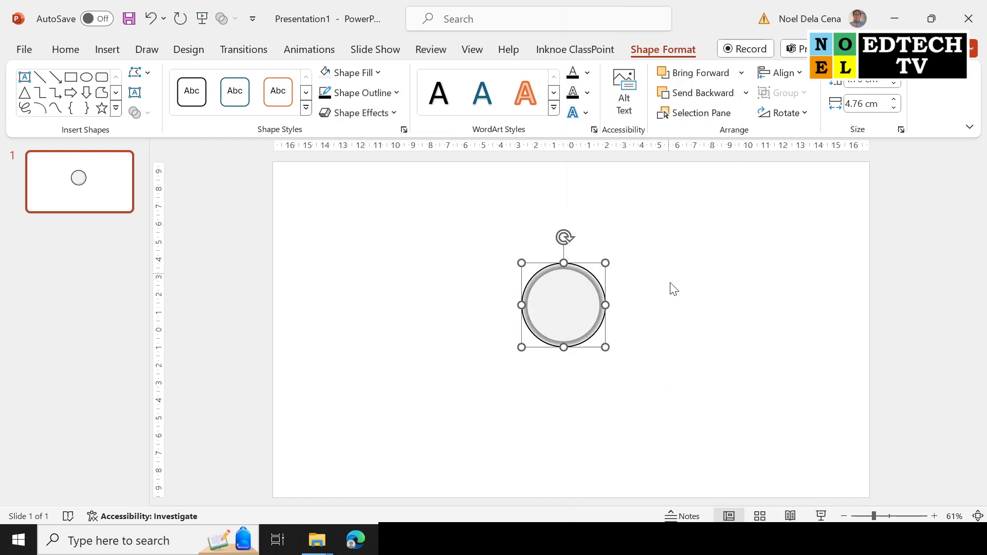
pyautogui.click(660, 310)
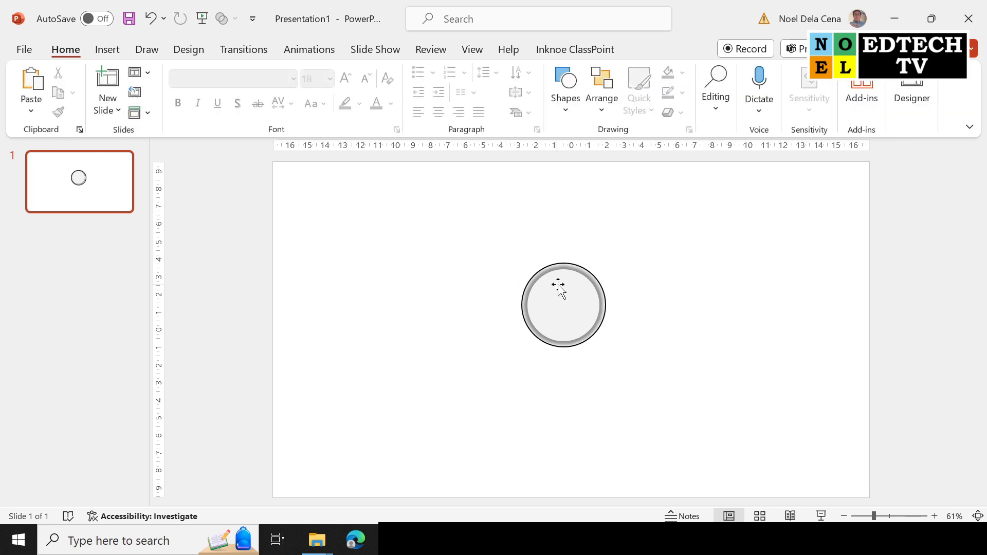
# Change the larger circle's outline to White, Background 1
pyautogui.click(585, 267)
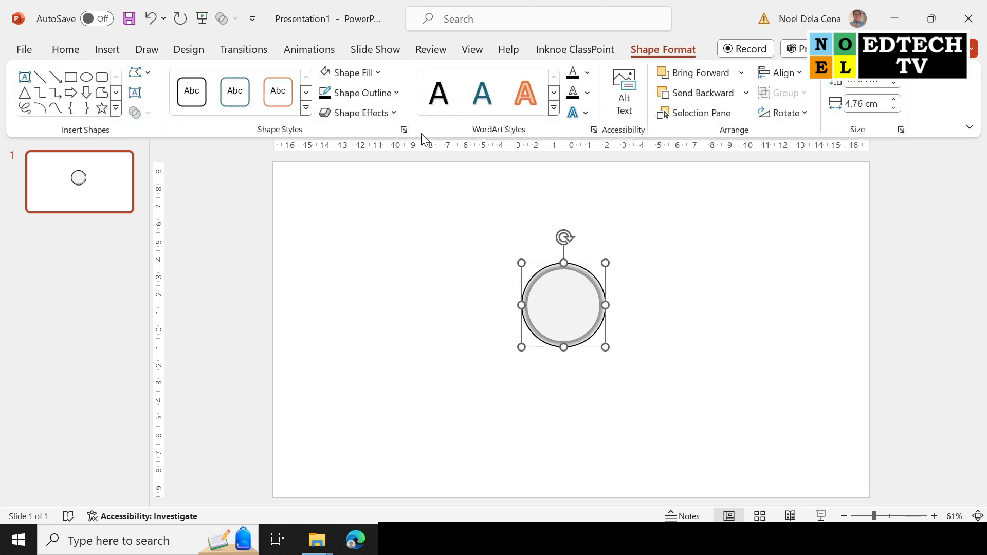
pyautogui.click(392, 93)
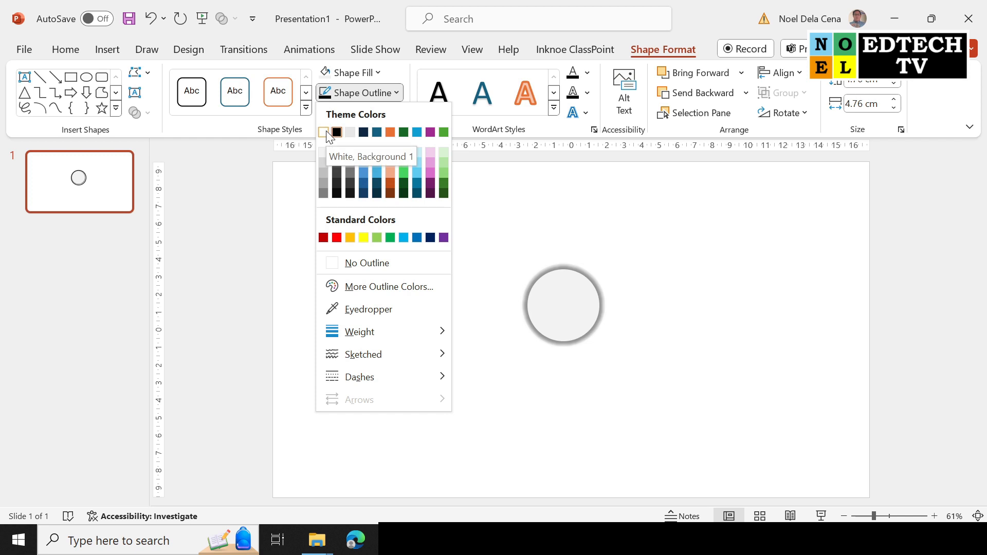
pyautogui.click(324, 133)
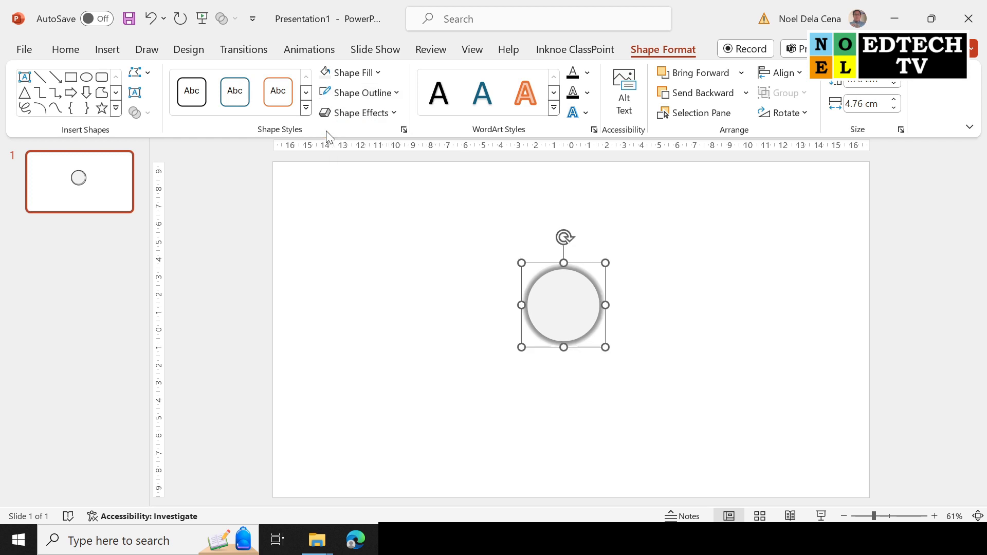
pyautogui.click(719, 289)
# Group the glowing circle and the larger circle behind it
pyautogui.click(581, 324)
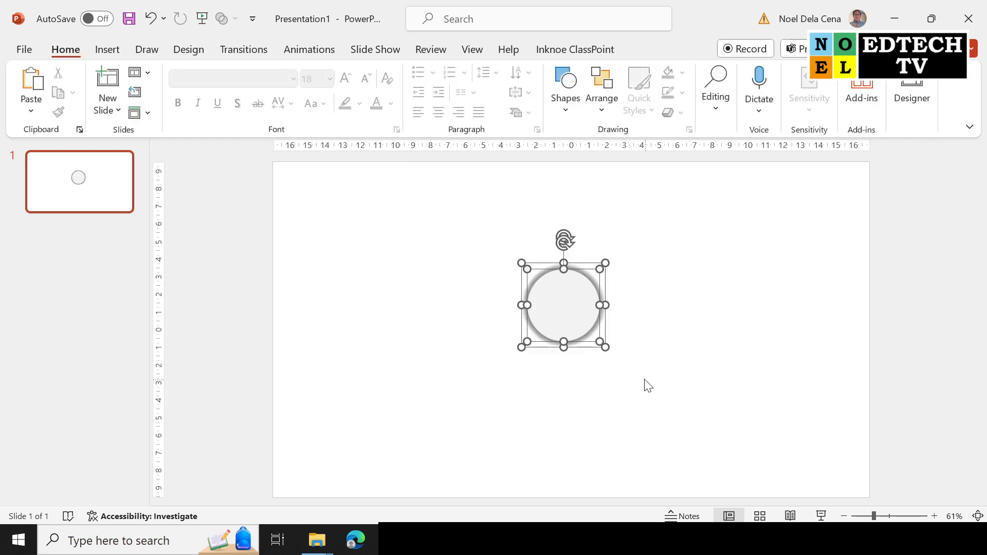
pyautogui.rightClick(584, 293)
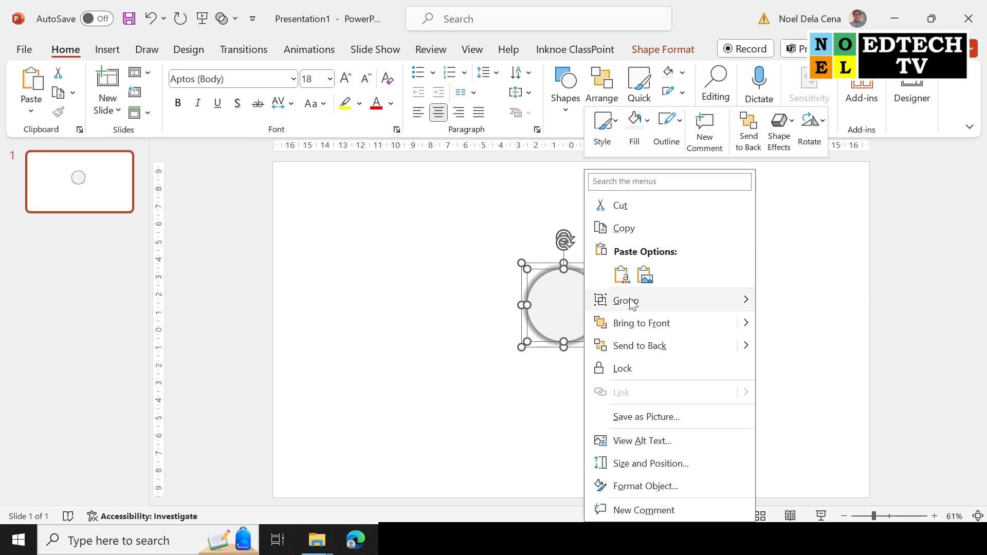
pyautogui.moveTo(629, 303)
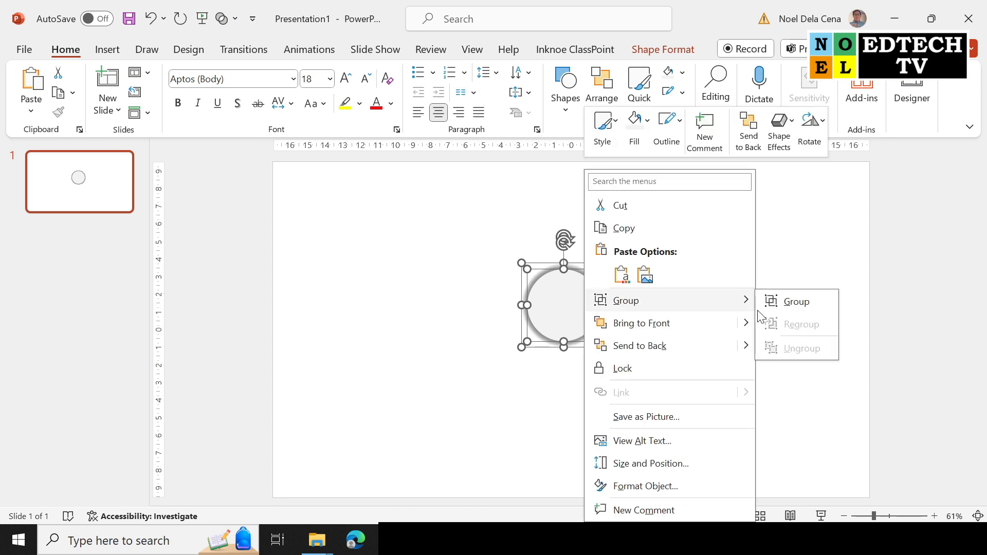
pyautogui.click(794, 312)
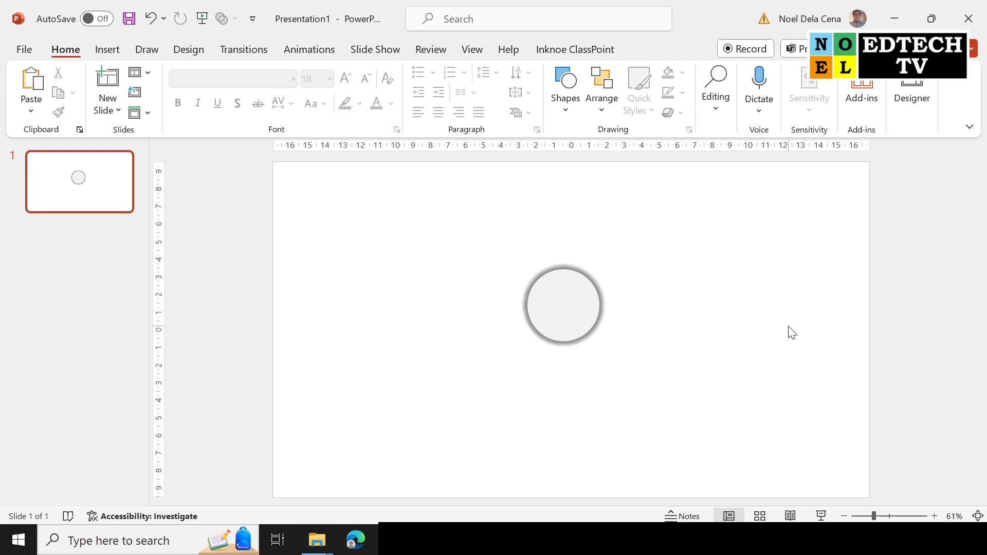
# Draw a diamond about 5.8 cm wide and align it centrally above the grouped circle
pyautogui.click(108, 50)
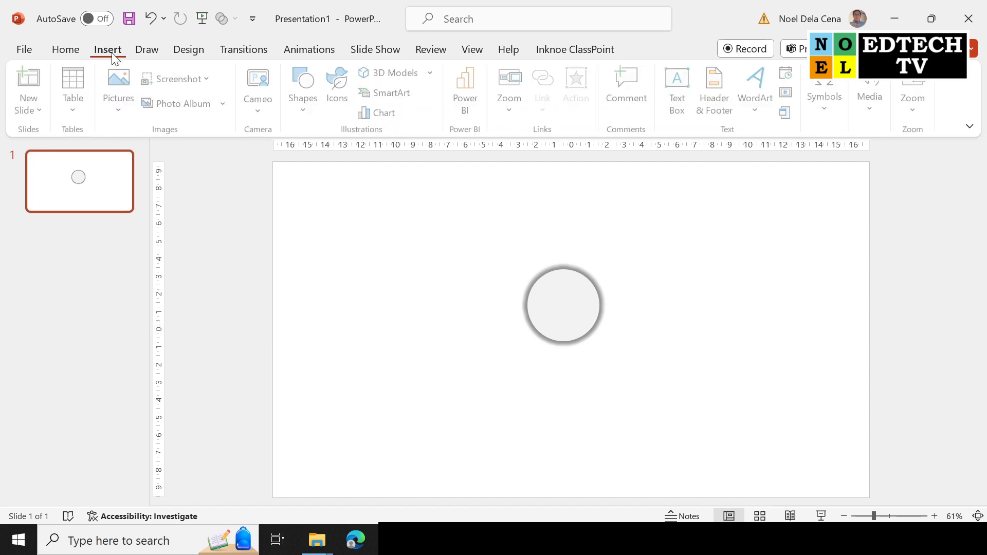
pyautogui.click(307, 107)
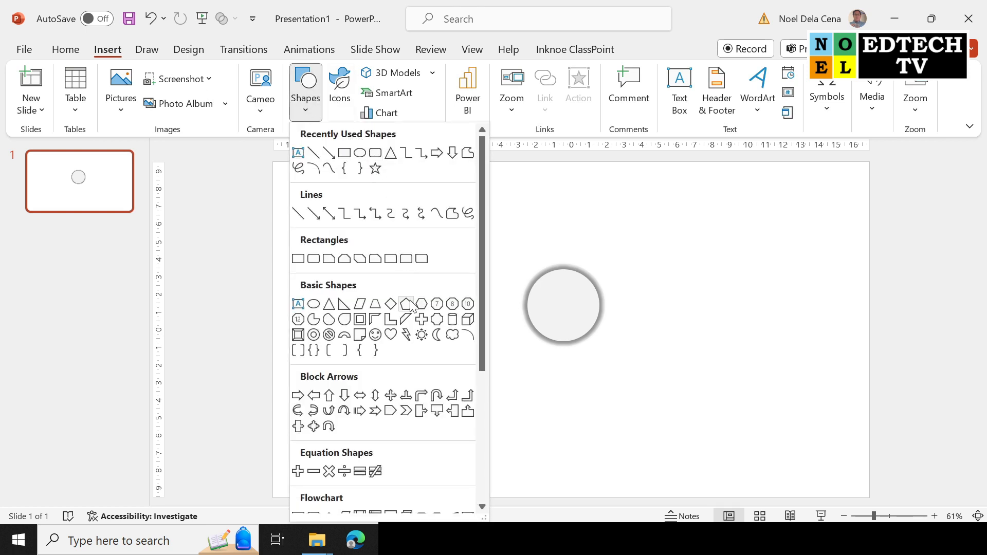
pyautogui.click(390, 307)
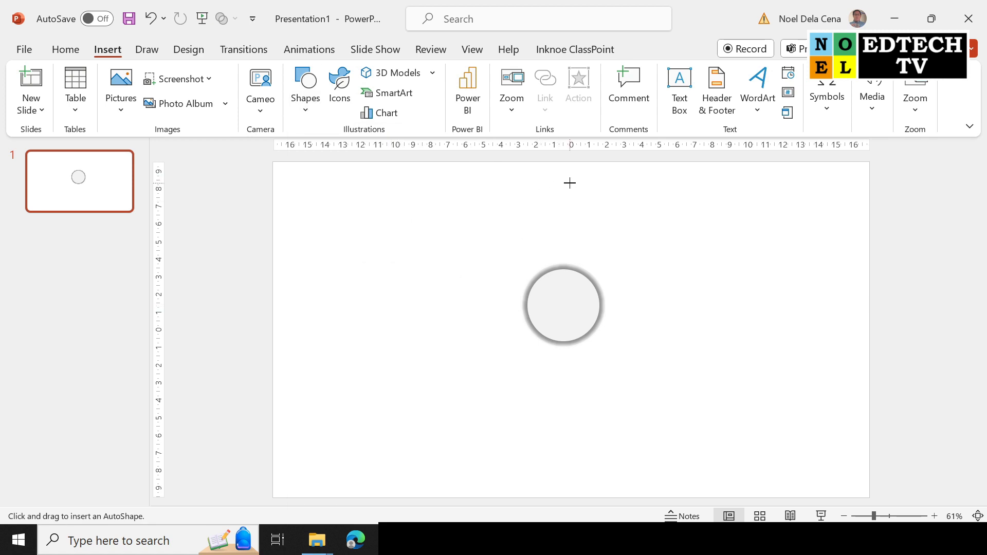
pyautogui.moveTo(576, 185); pyautogui.dragTo(473, 286)
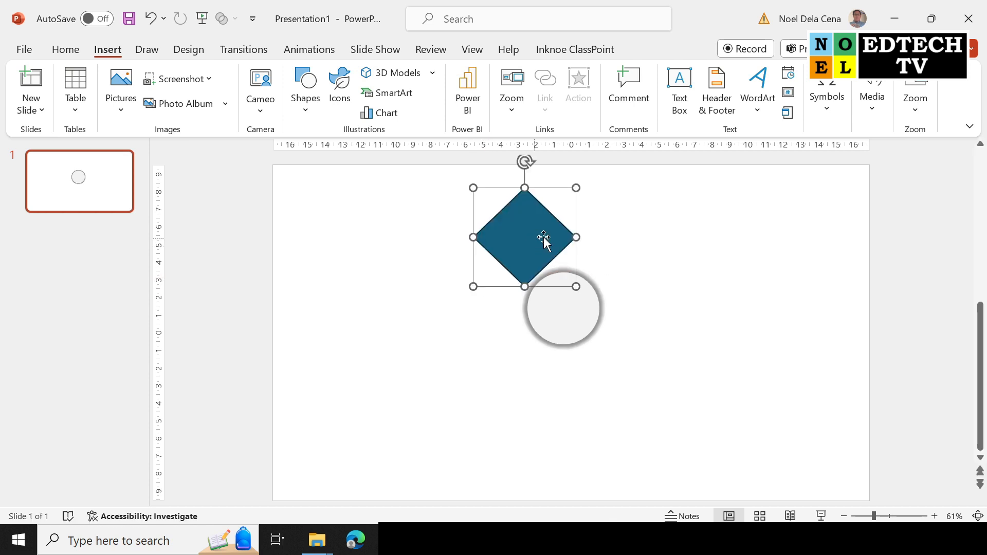
pyautogui.moveTo(539, 237); pyautogui.dragTo(540, 237)
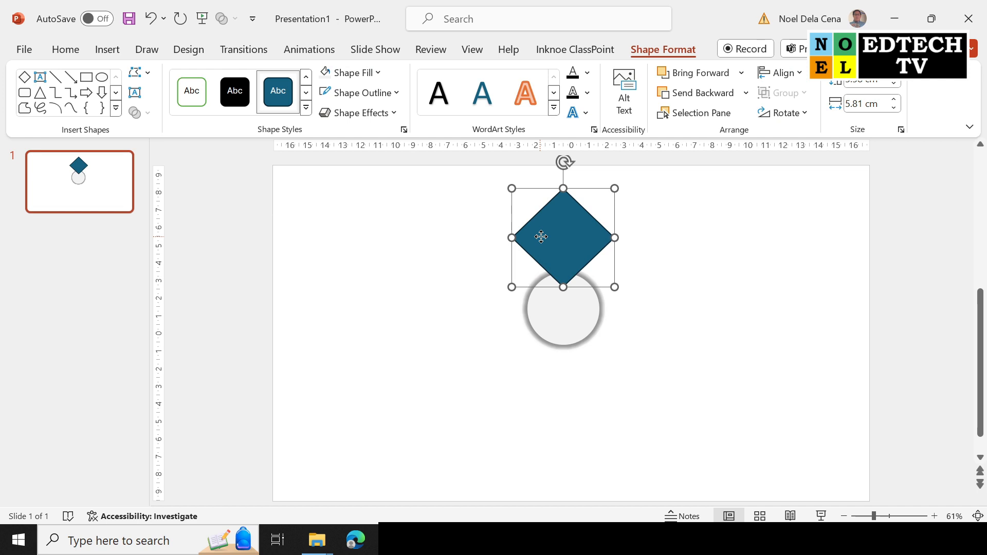
# Move the grouped circle aside to the slide's upper-left area and centre the diamond horizontally in the slide's upper half
pyautogui.click(595, 324)
pyautogui.moveTo(594, 323); pyautogui.dragTo(362, 232)
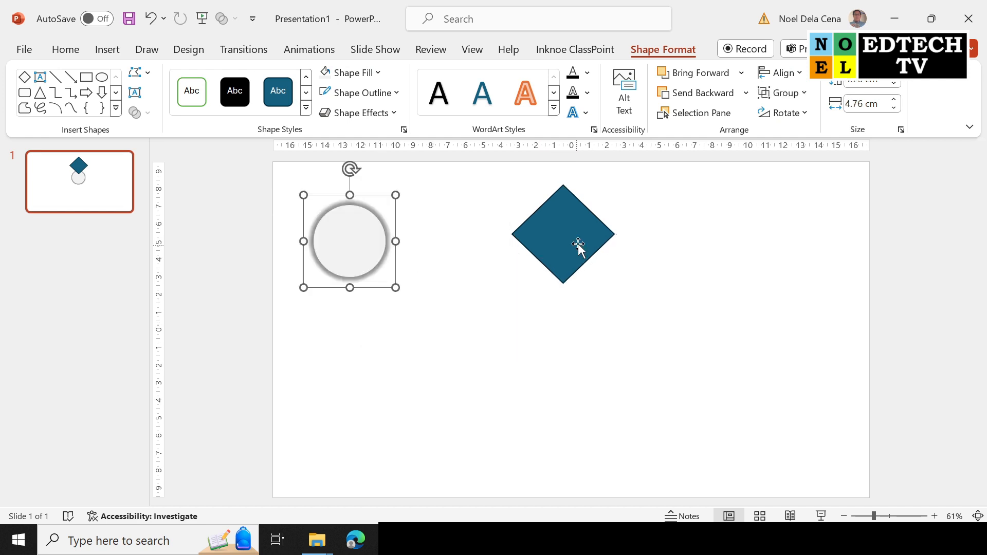
pyautogui.click(567, 246)
pyautogui.moveTo(567, 242); pyautogui.dragTo(575, 261)
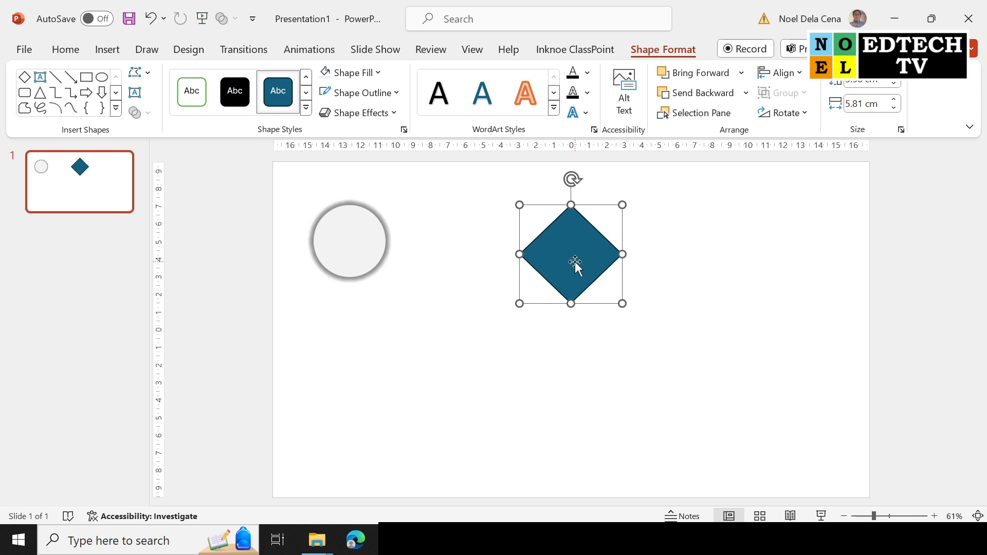
# Copy the diamond and place the duplicate diagonally below and to the right of the original
pyautogui.rightClick(575, 261)
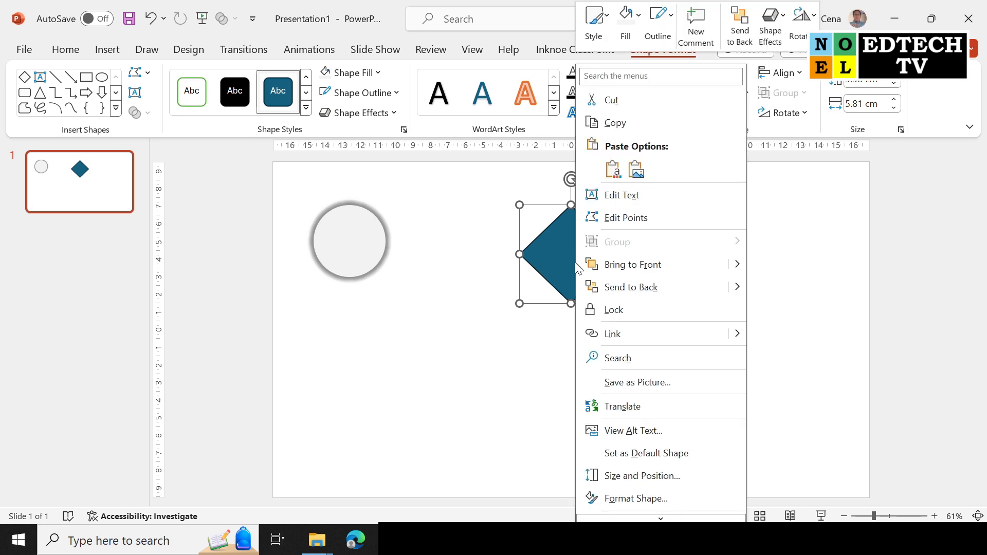
pyautogui.click(617, 125)
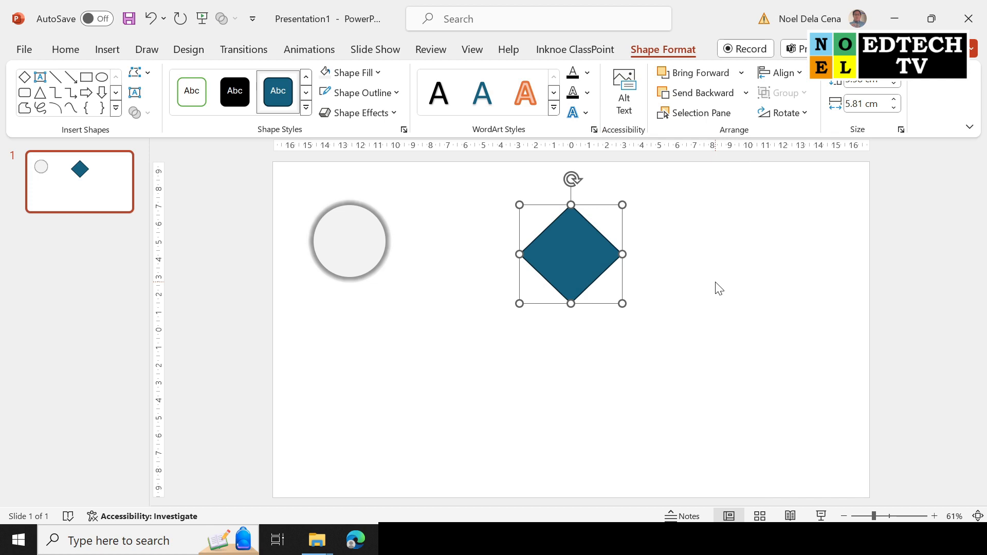
pyautogui.hotkey('ctrl', 'v')
pyautogui.moveTo(604, 273); pyautogui.dragTo(654, 327)
# Duplicate both diamonds to the lower left to form a four-diamond cross, and shift all four slightly down the slide
pyautogui.keyDown('shift'); pyautogui.click(570, 253); pyautogui.keyUp('shift')
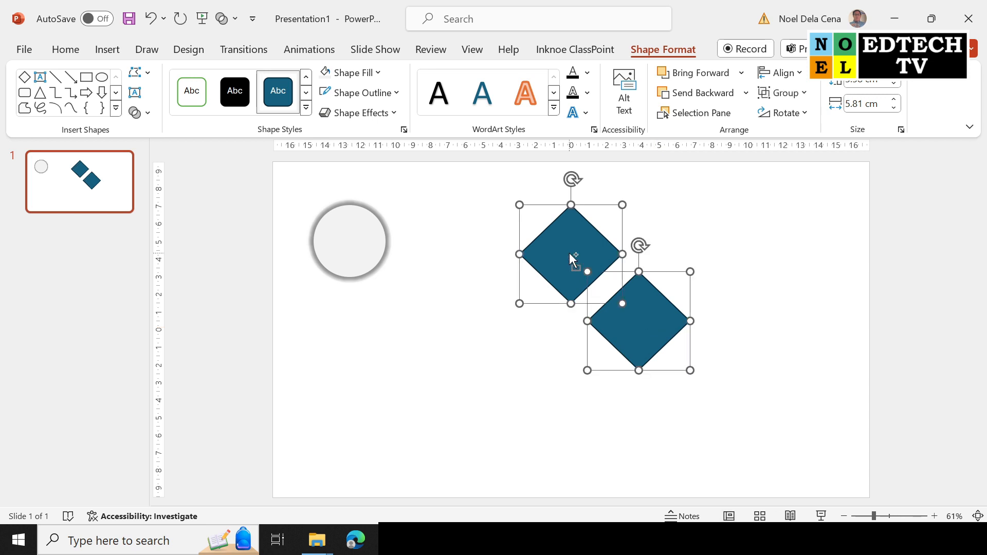
pyautogui.hotkey('ctrl', 'c')
pyautogui.hotkey('ctrl', 'v')
pyautogui.moveTo(569, 252); pyautogui.dragTo(504, 311)
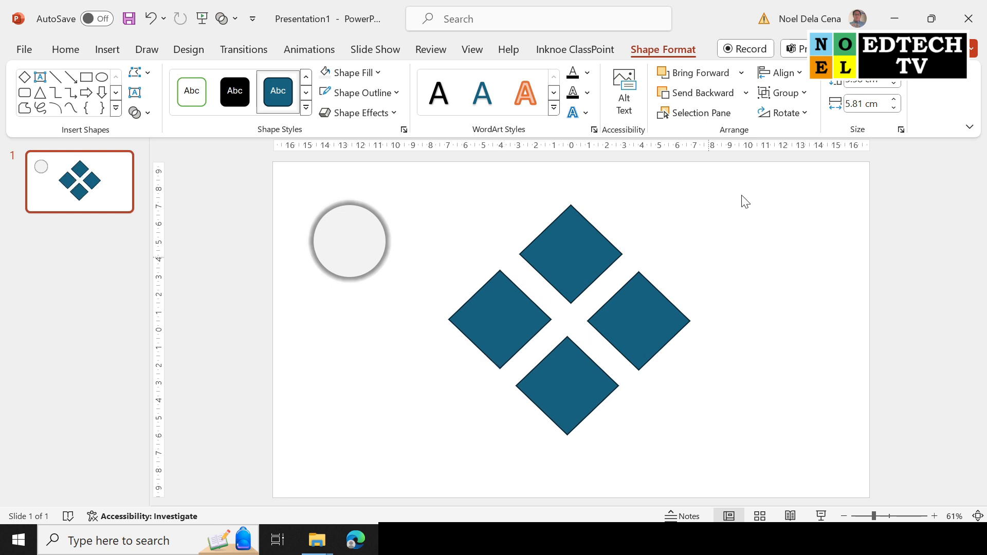
pyautogui.moveTo(759, 186); pyautogui.dragTo(435, 446)
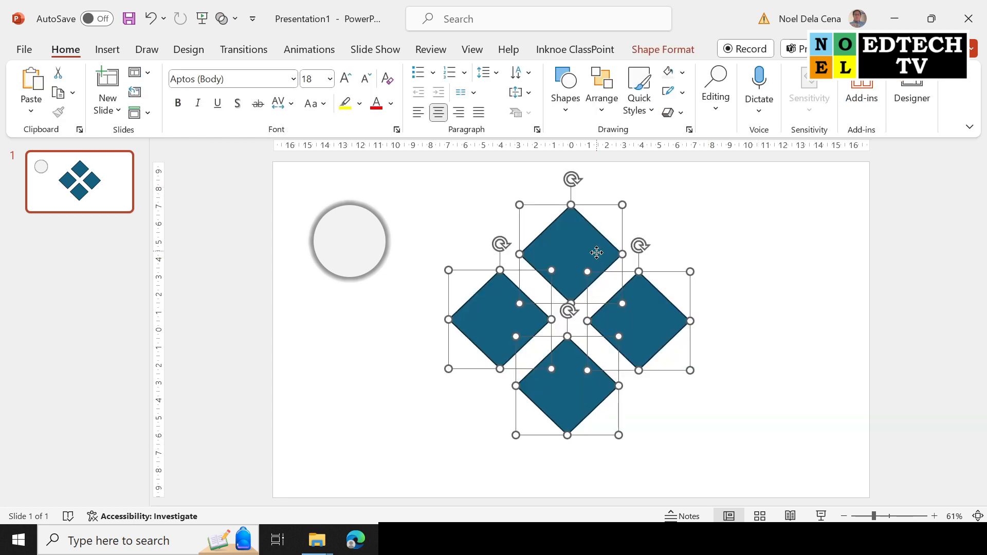
pyautogui.moveTo(597, 252); pyautogui.dragTo(606, 262)
# Bring the grouped circle to the front and place it at the centre of the four diamonds
pyautogui.click(363, 240)
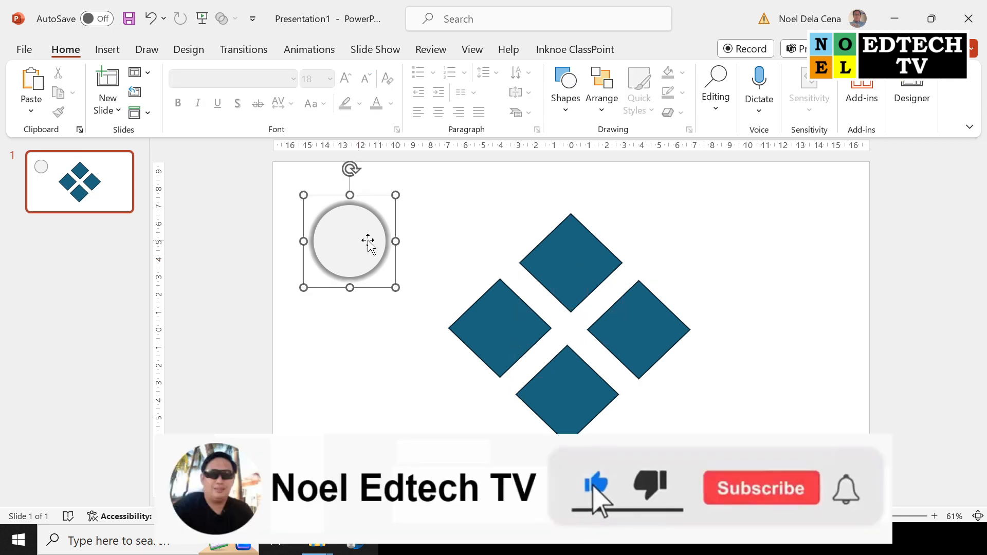
pyautogui.rightClick(366, 240)
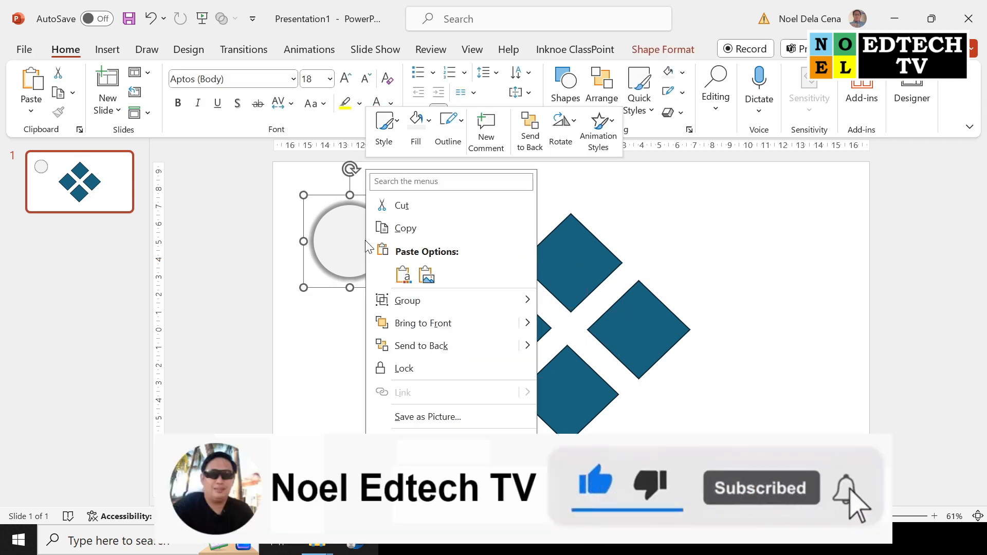
pyautogui.click(452, 323)
pyautogui.moveTo(357, 242); pyautogui.dragTo(581, 328)
pyautogui.click(752, 299)
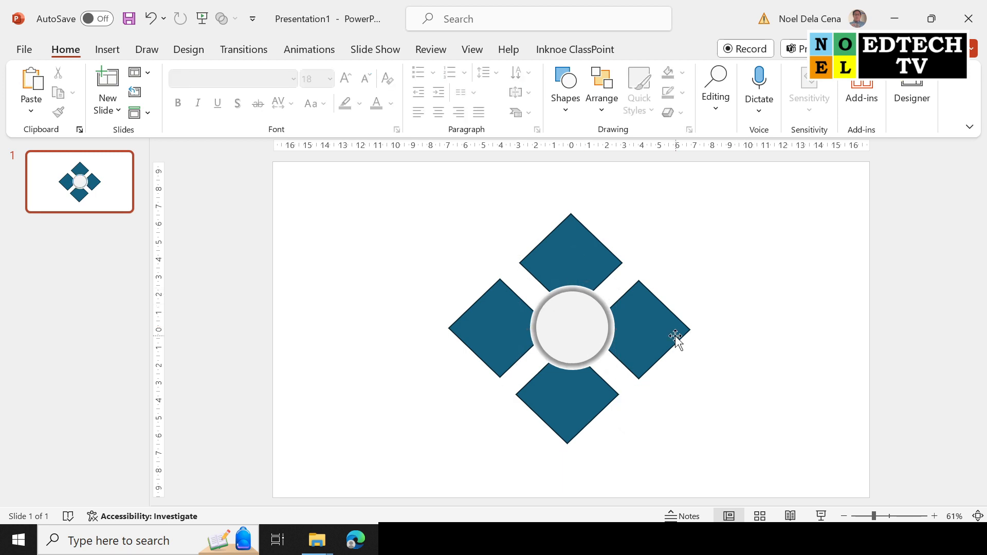
# Duplicate the grouped circle twice, placing the copies over the outer corners of the upper and right diamonds
pyautogui.click(594, 316)
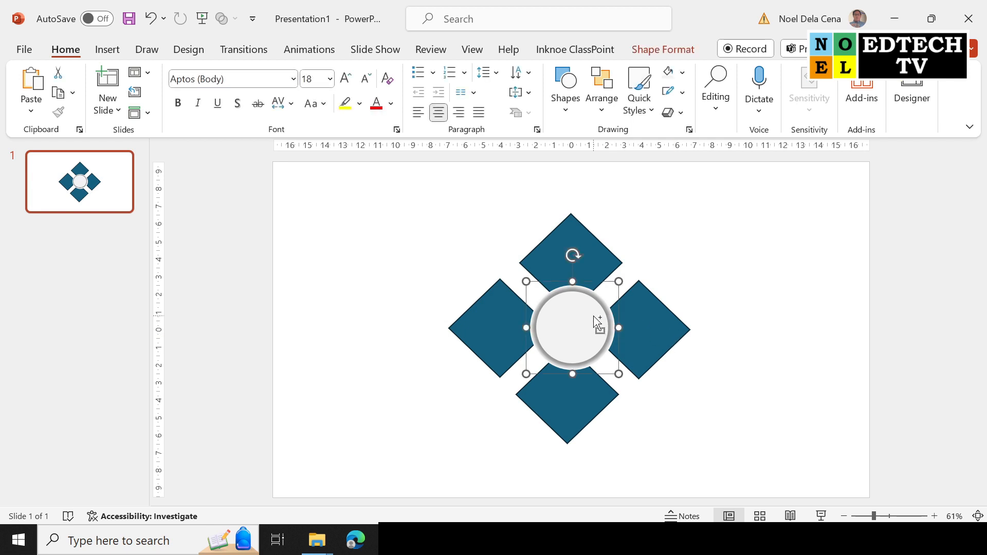
pyautogui.moveTo(590, 326); pyautogui.dragTo(714, 379)
pyautogui.scroll(3, 588, 214)
pyautogui.scroll(-3, 730, 370)
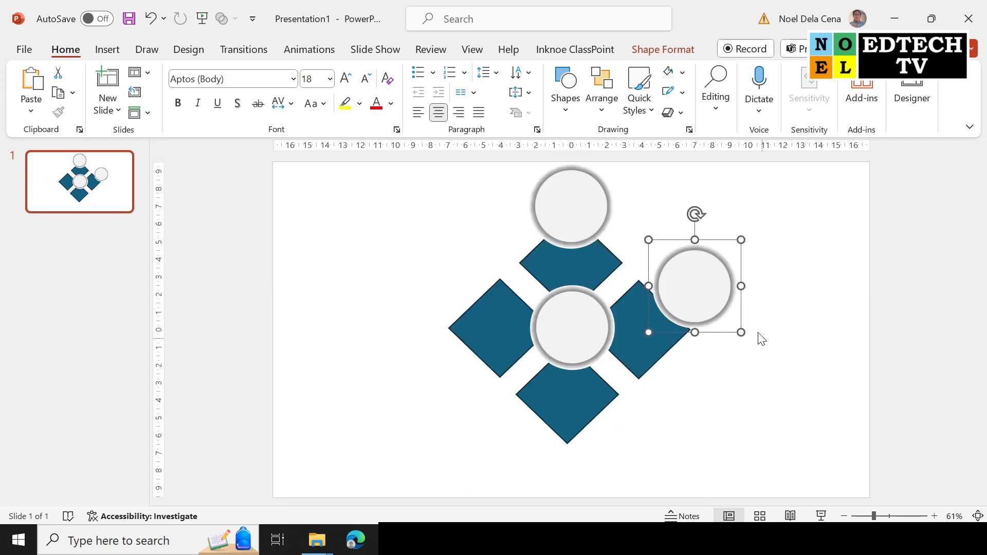
pyautogui.moveTo(709, 293); pyautogui.dragTo(712, 335)
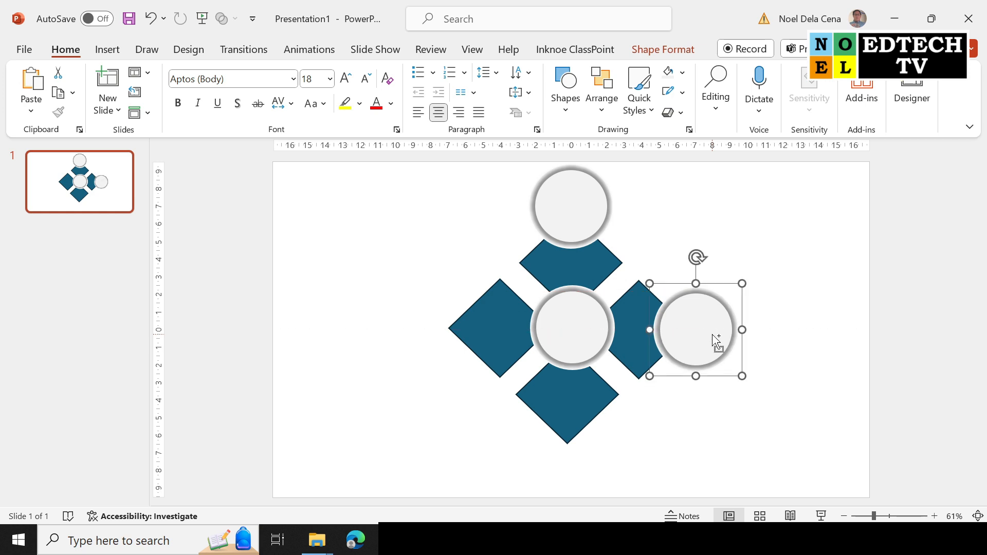
# Duplicate the grouped circle twice more, placing the copies over the outer corners of the lower and left diamonds
pyautogui.hotkey('ctrl', 'd')
pyautogui.moveTo(815, 439); pyautogui.dragTo(564, 434)
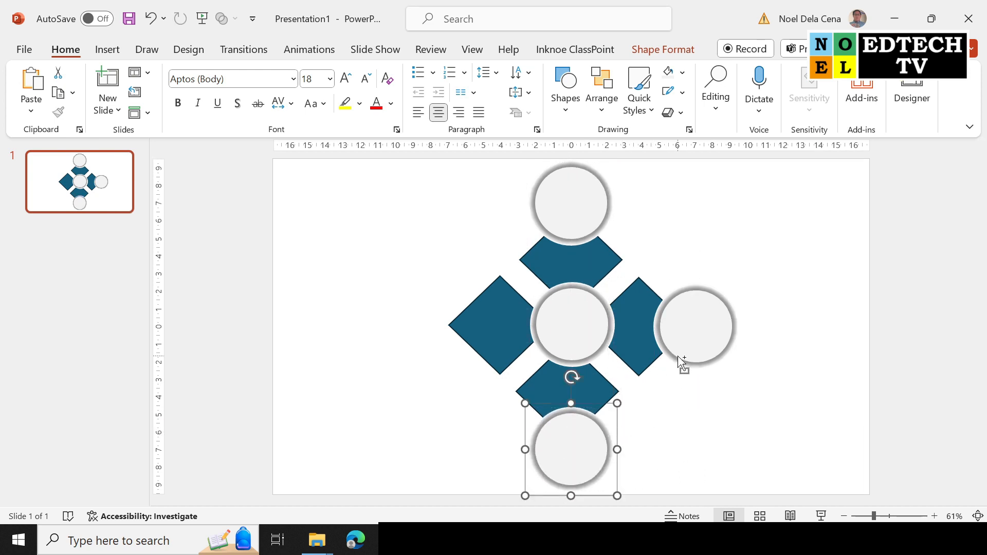
pyautogui.hotkey('ctrl', 'd')
pyautogui.moveTo(447, 439); pyautogui.dragTo(446, 193)
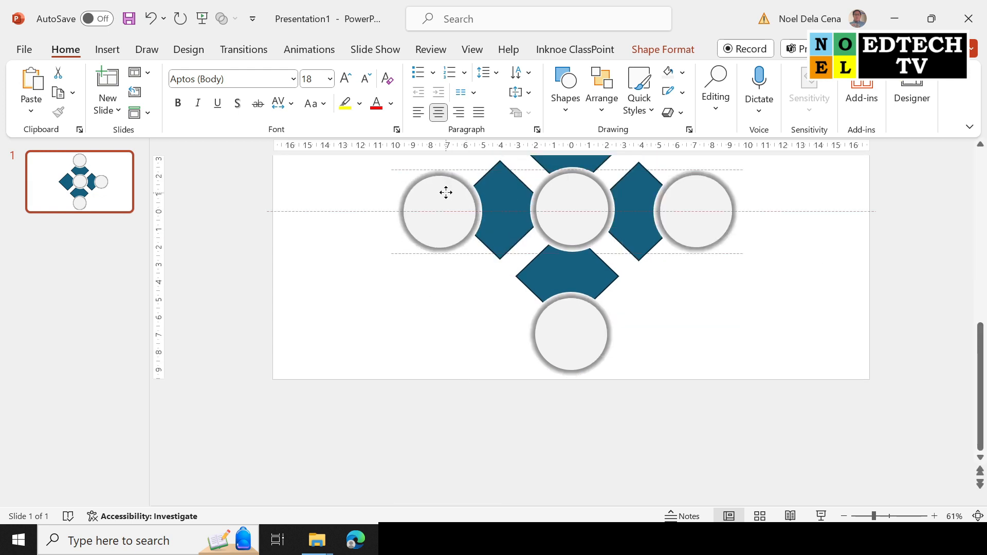